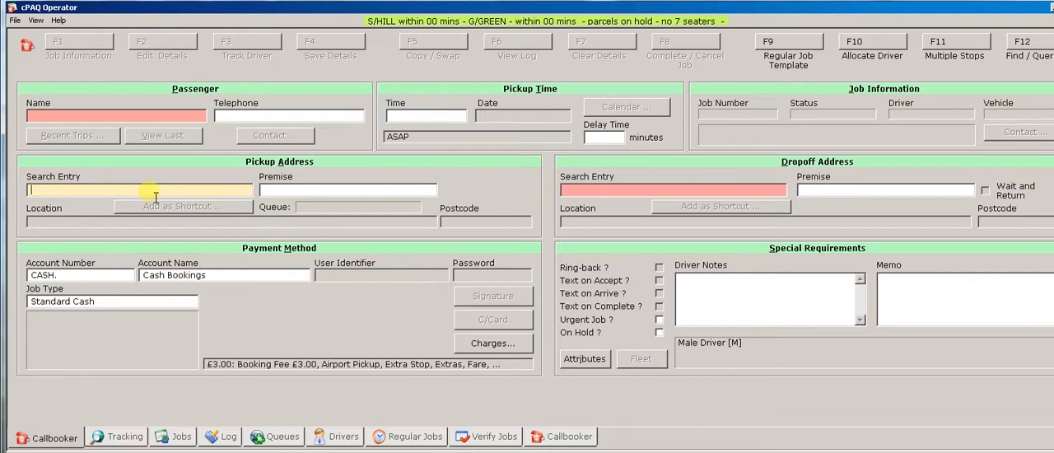
Look up the pickup address with "53 rav", narrow the search to "53 rav/" and choose the second match.
text(53)
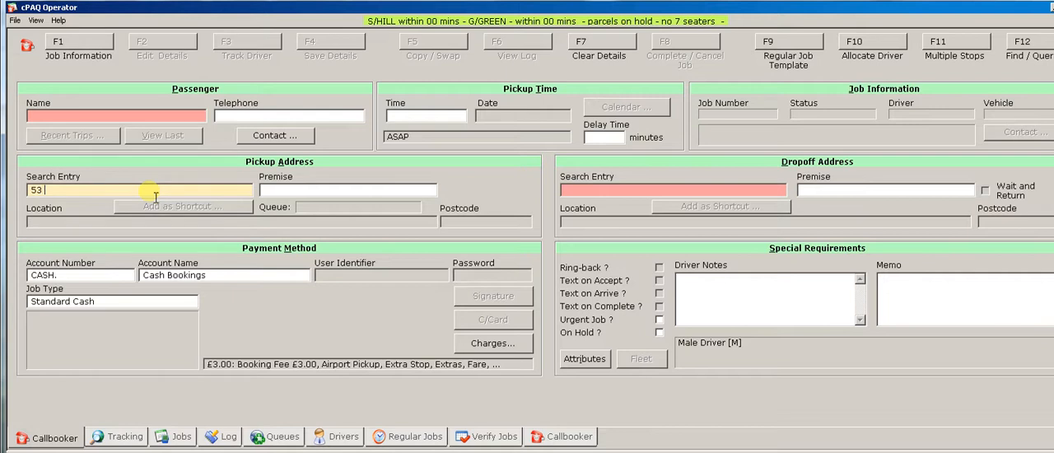
text( rav)
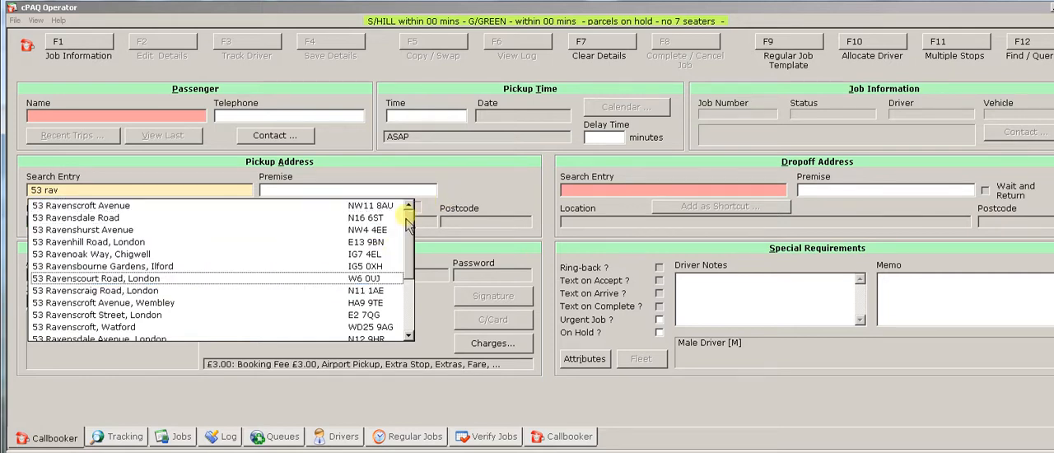
drag(409, 254, 411, 236)
click(105, 194)
click(104, 194)
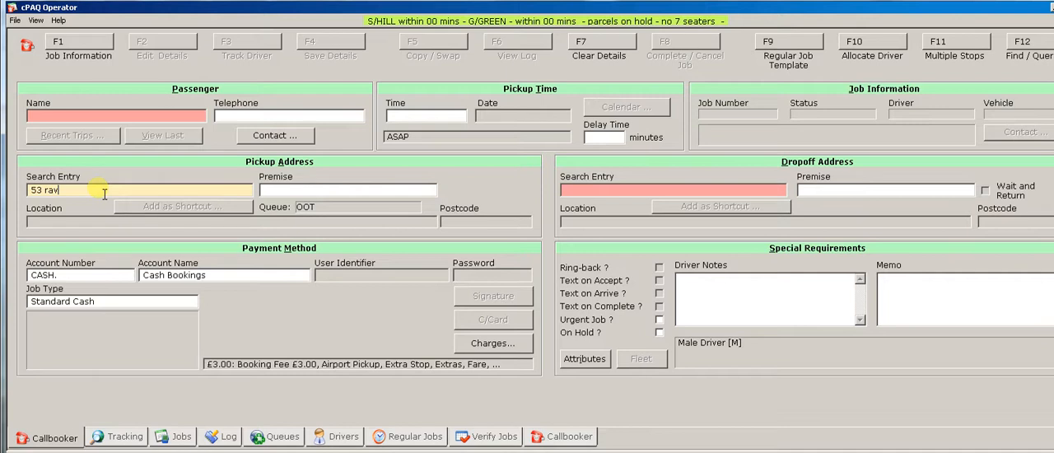
text(/)
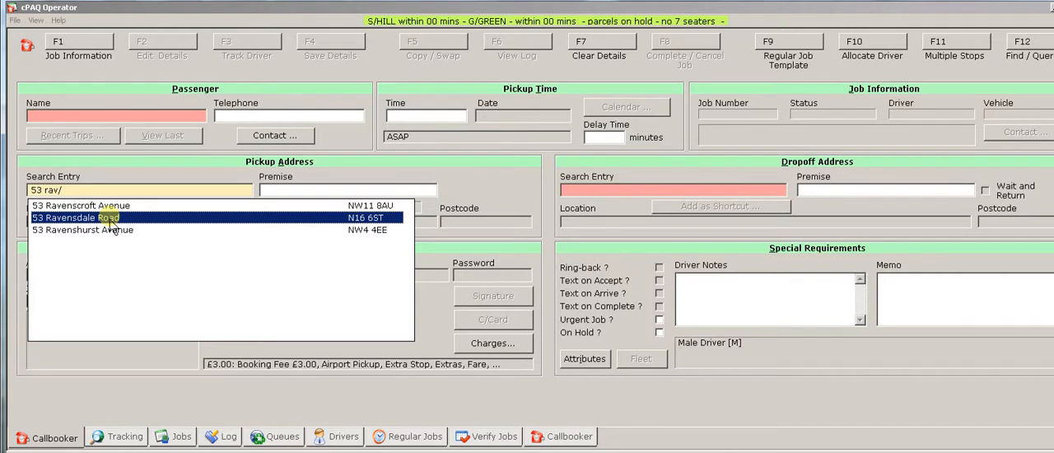
click(112, 219)
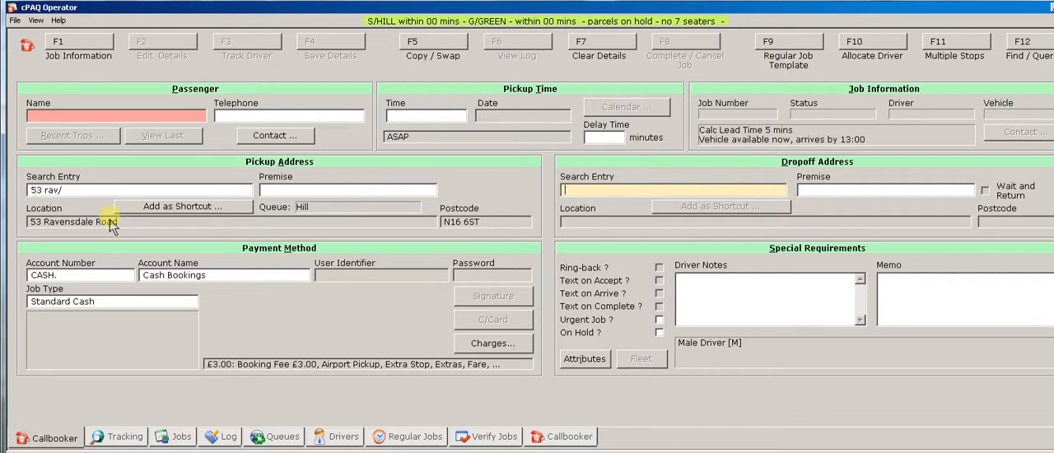
Look up the drop-off address with "2 pa/", refine the search to "2 pag/" and accept the match.
text(2 pa/)
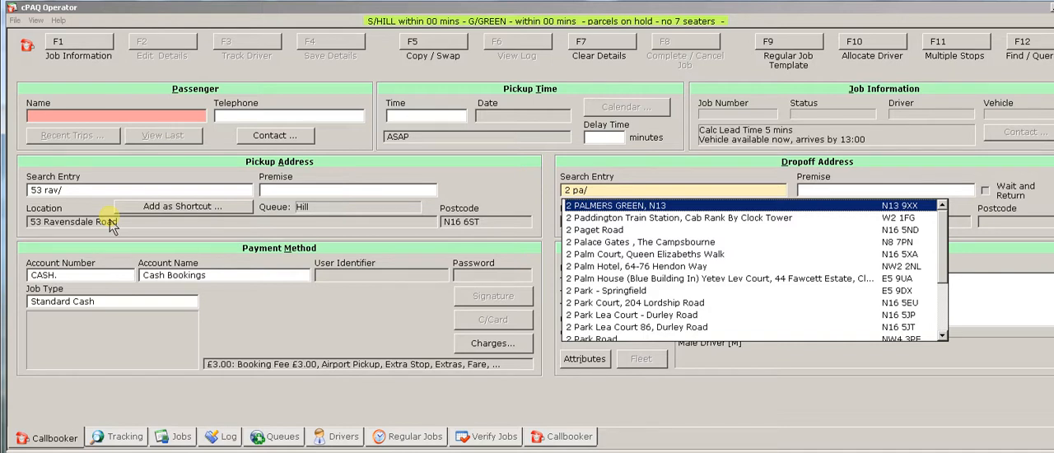
click(614, 191)
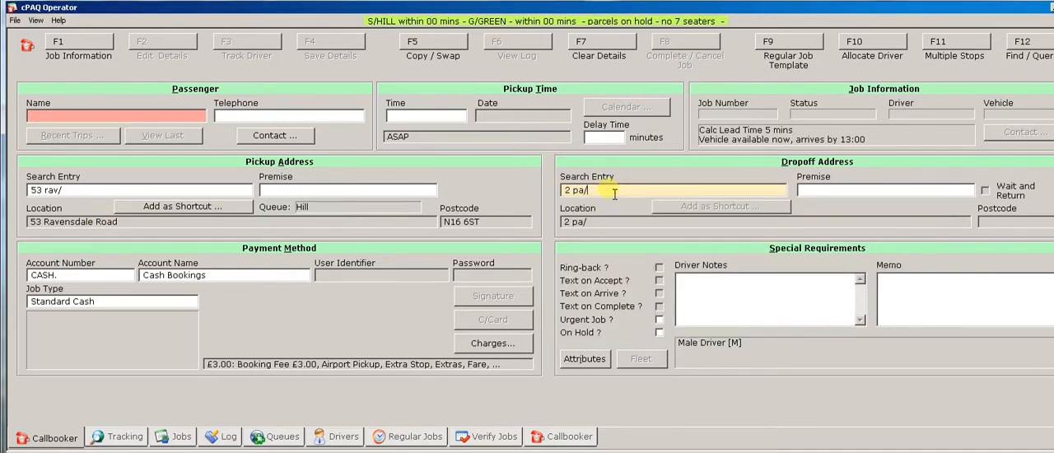
text(g)
key(Return)
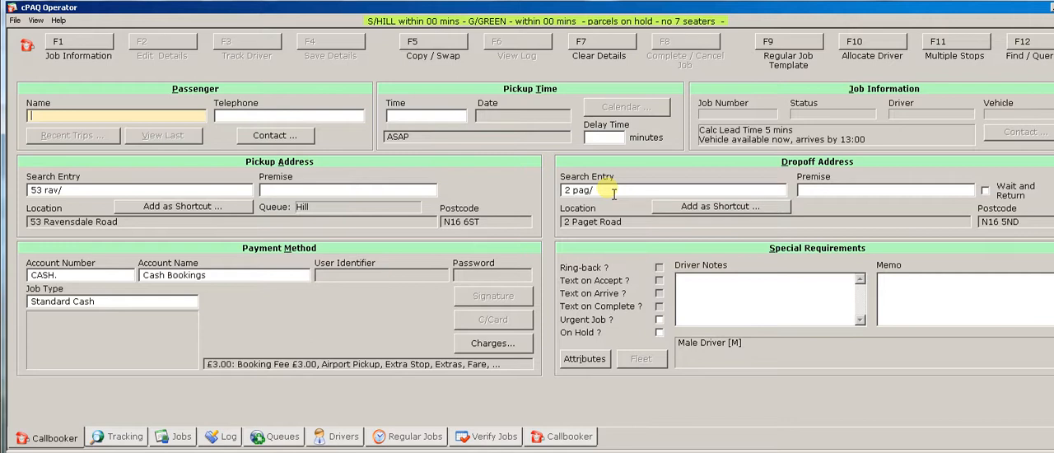
Clear the booking form without saving and fill the pickup address using the search entry "12 ov/".
click(602, 48)
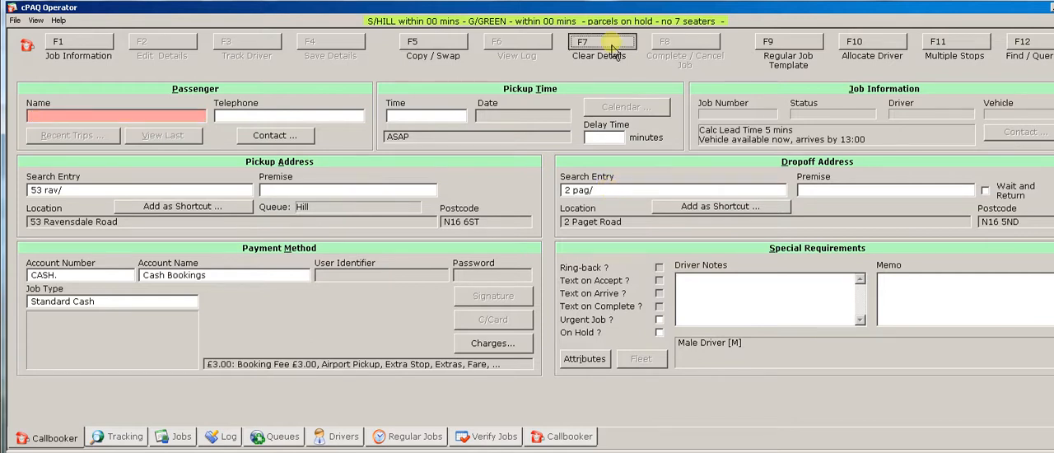
click(575, 329)
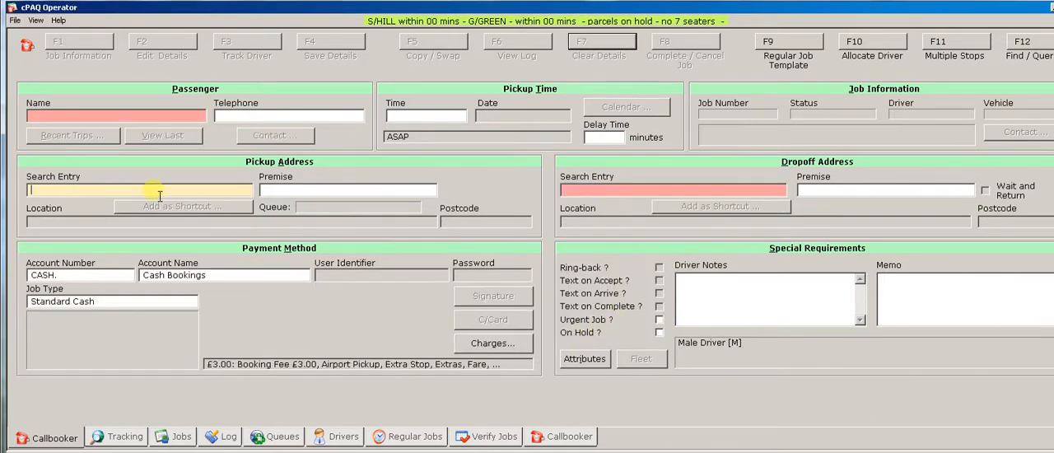
text(12)
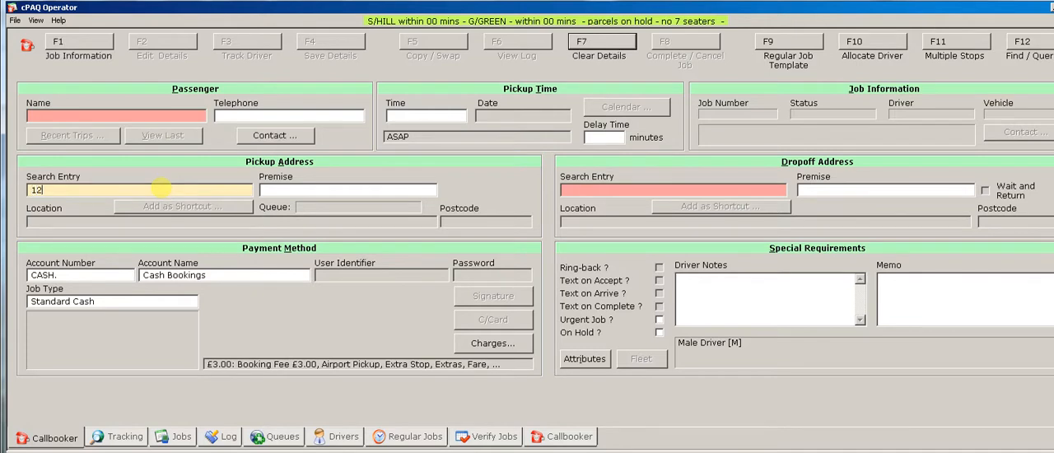
text( ov/)
key(Return)
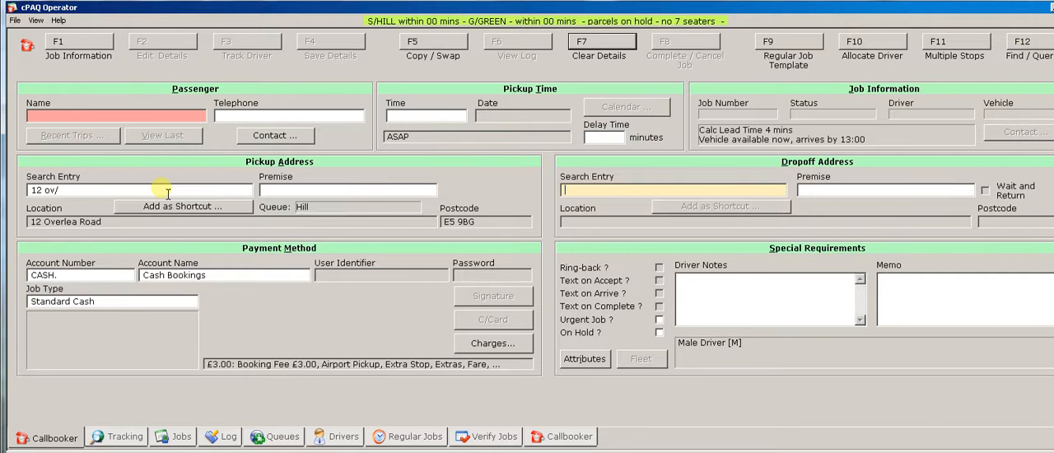
Set the drop-off to St Kildas Road with "st ki/", compare the unfiltered search "st ki", and restore the slash entry.
text(st ki/)
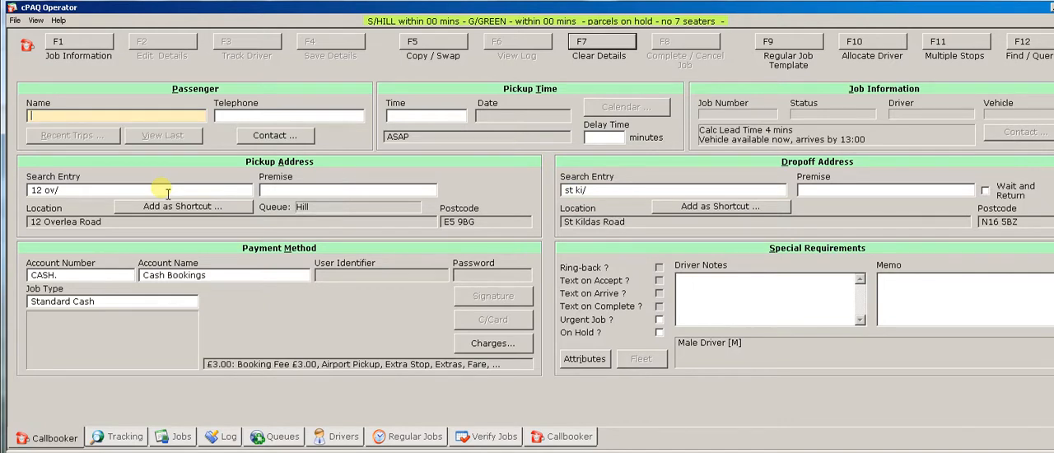
click(616, 192)
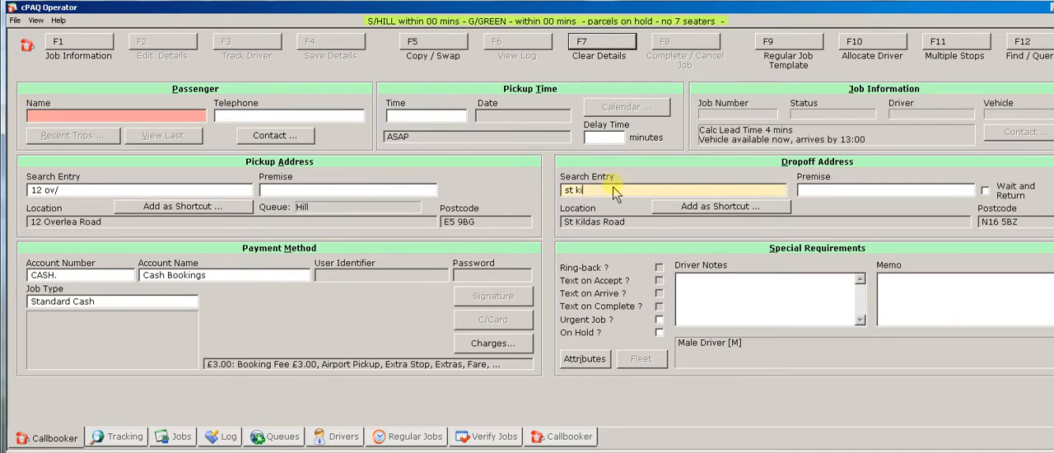
key(Return)
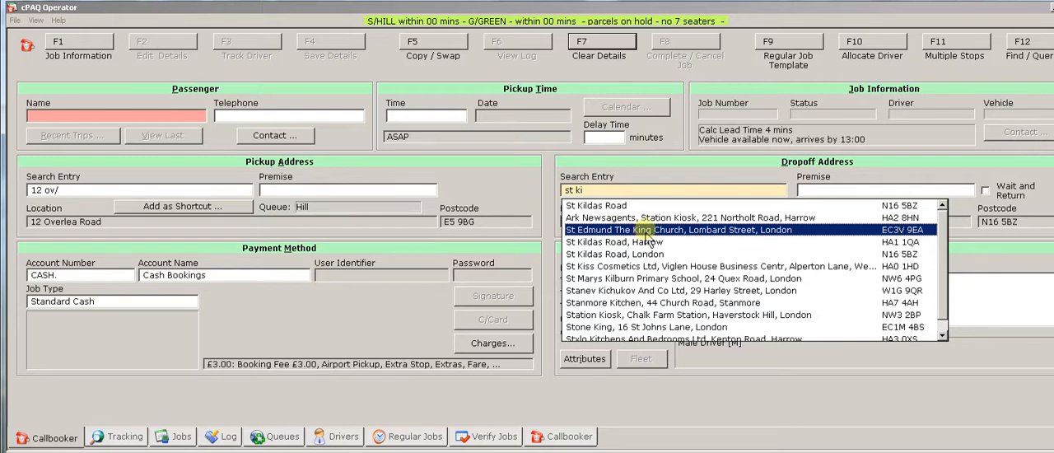
click(611, 191)
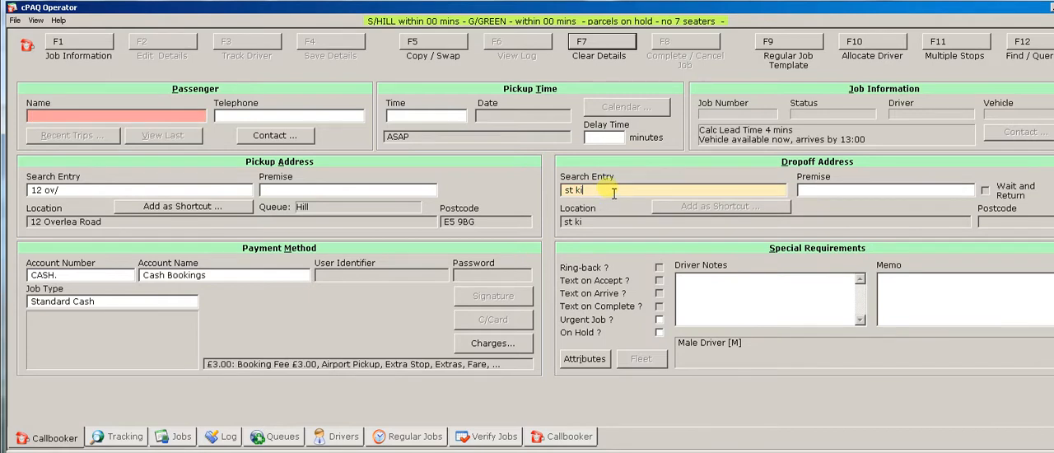
text(/)
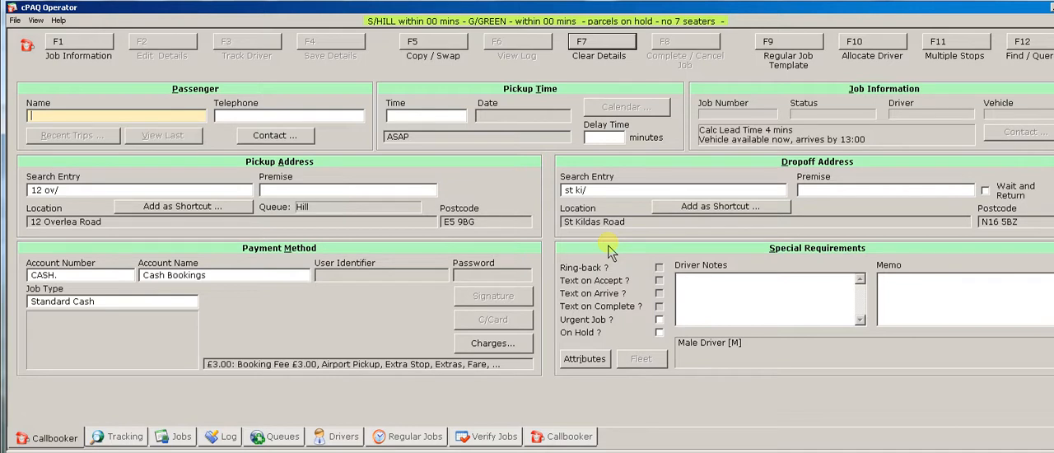
Clear the booking form and set the pickup to Heathrow Airport, Terminal 5 using the search entry "a heat/".
click(601, 49)
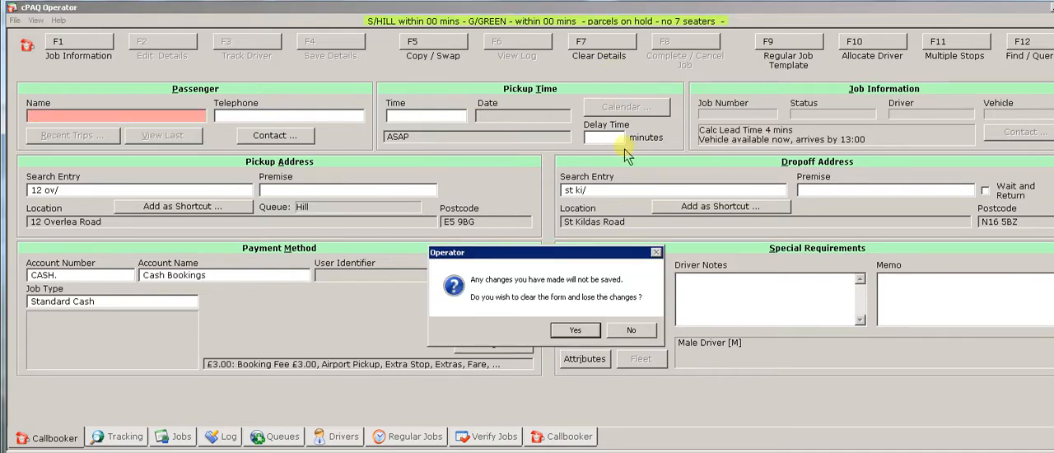
click(576, 329)
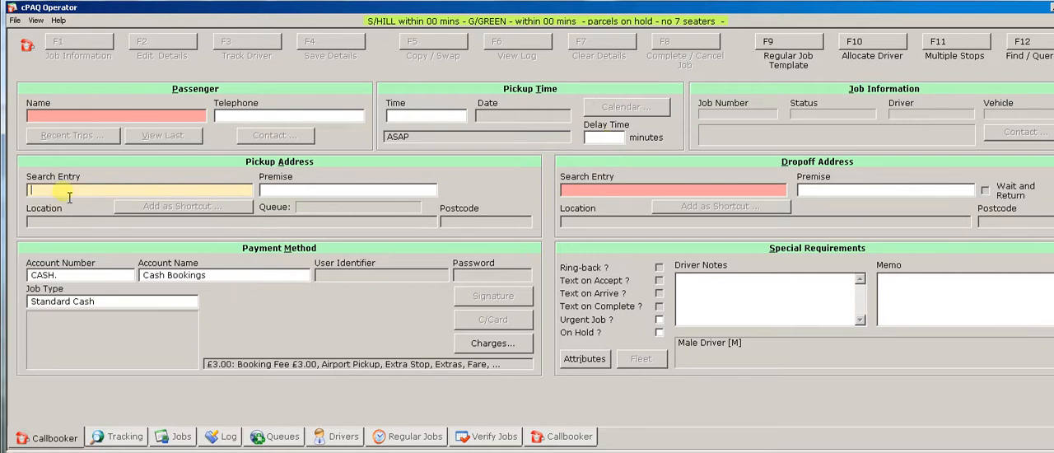
text(a)
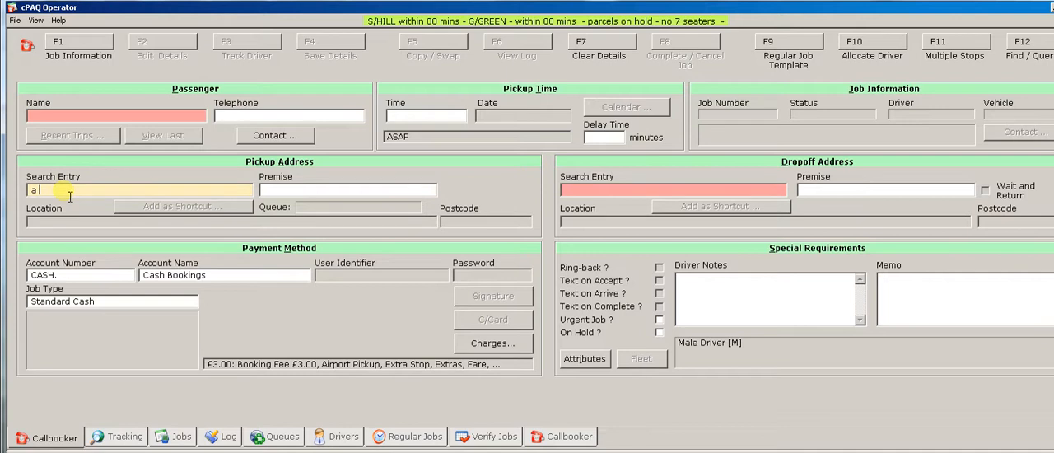
text(heat)
text(/)
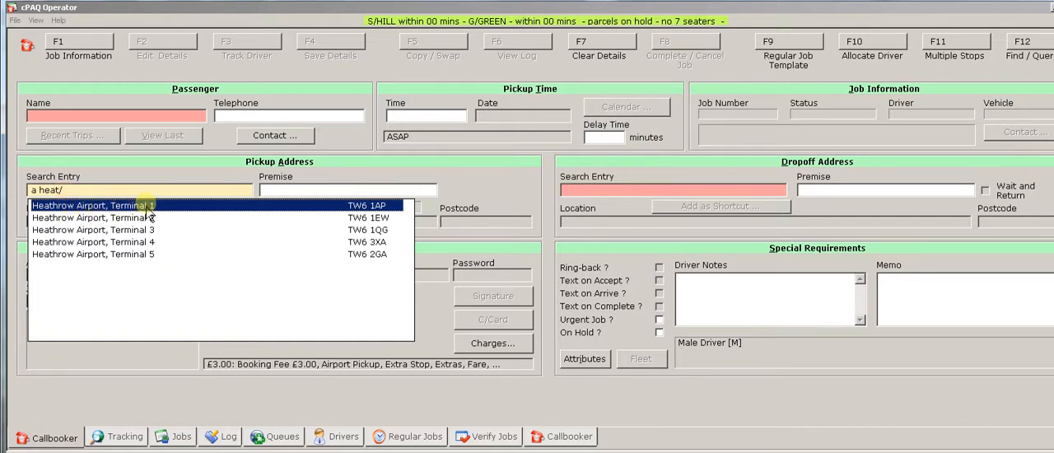
click(148, 257)
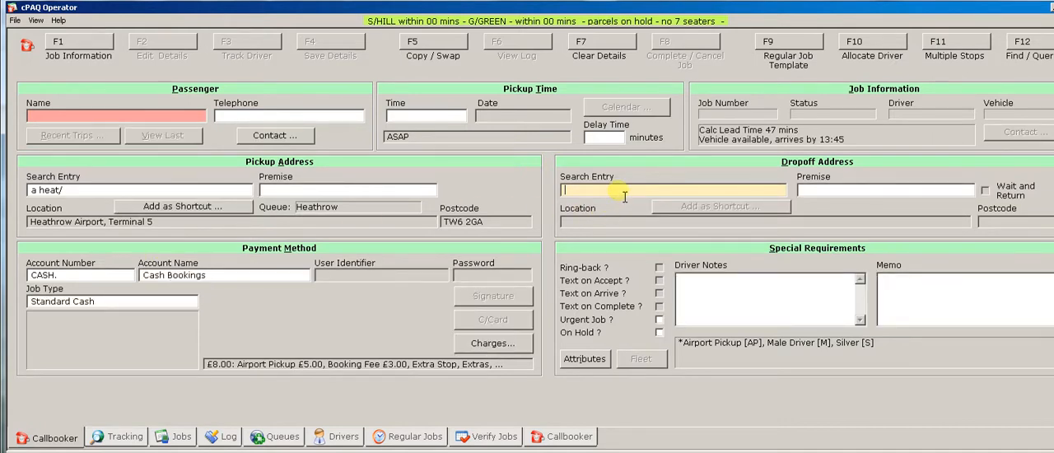
Set the drop-off to Davidoff Dental Surgery using the search entry "d dav/".
text(d dav/)
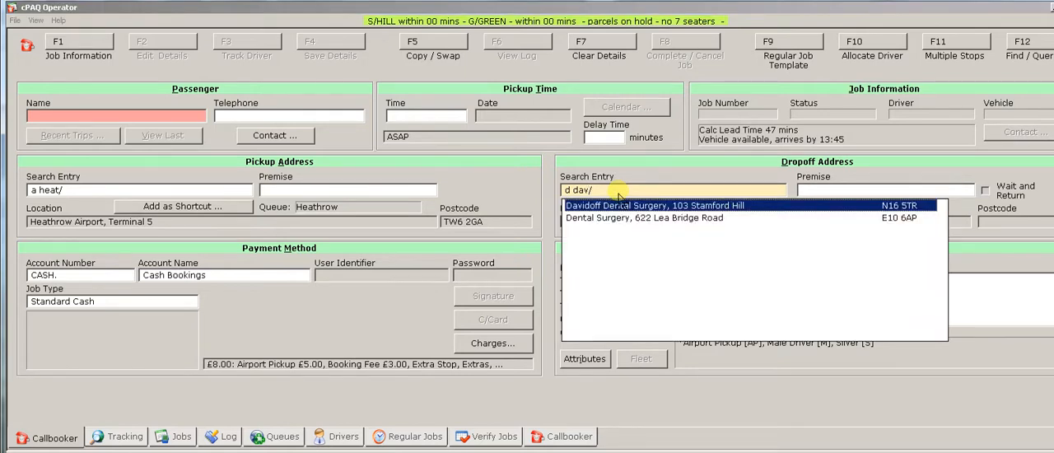
click(668, 206)
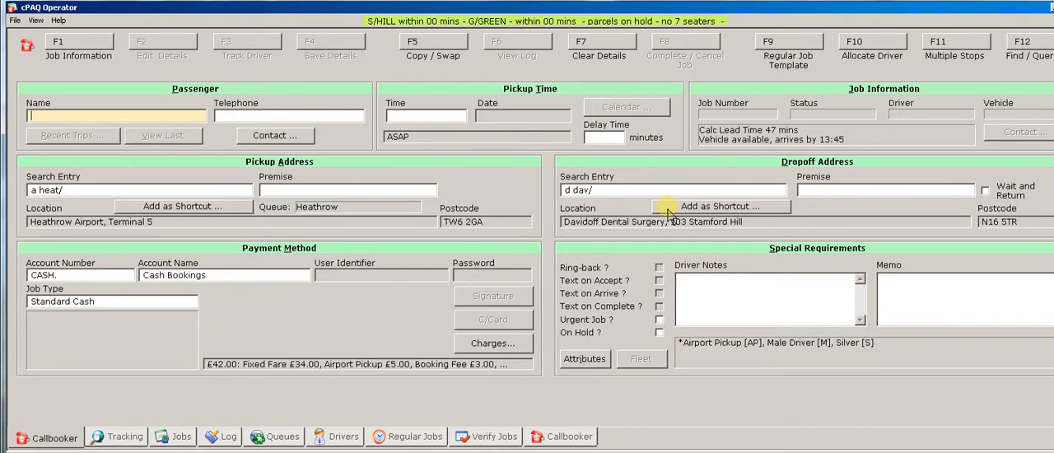
Clear the booking form and set the pickup to Hackney Baths using the search entry "b hac/".
click(595, 50)
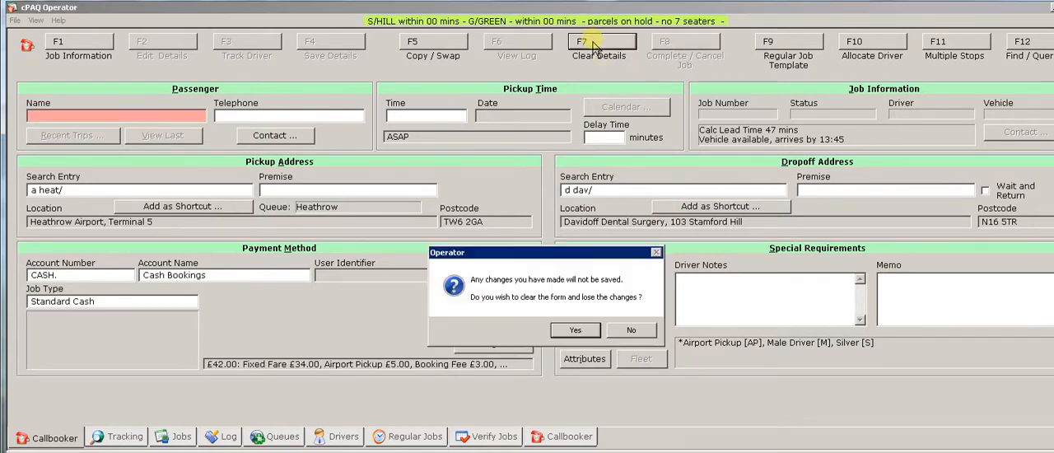
click(575, 331)
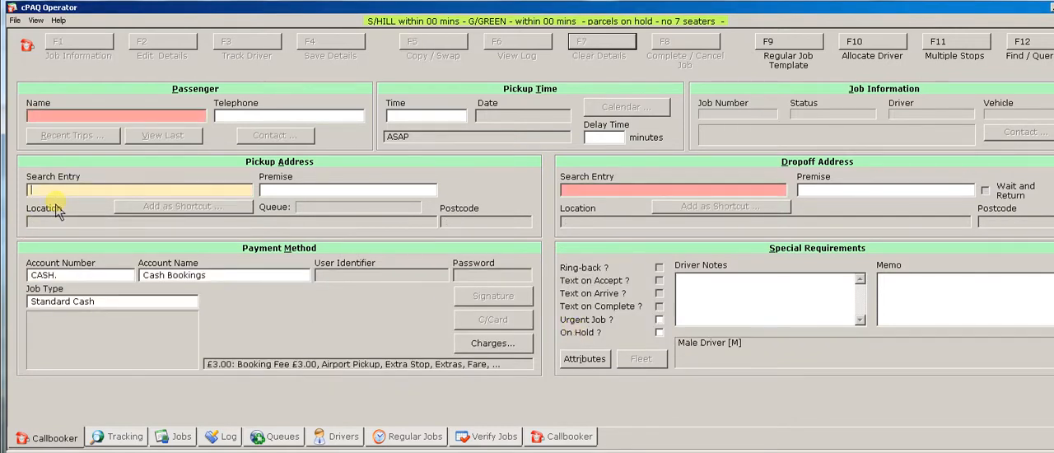
text(b)
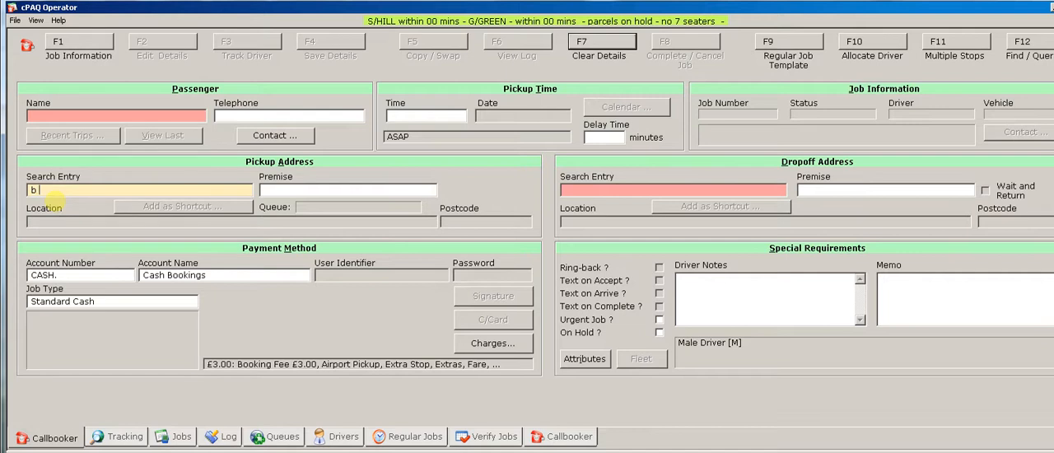
text( had)
key(Return)
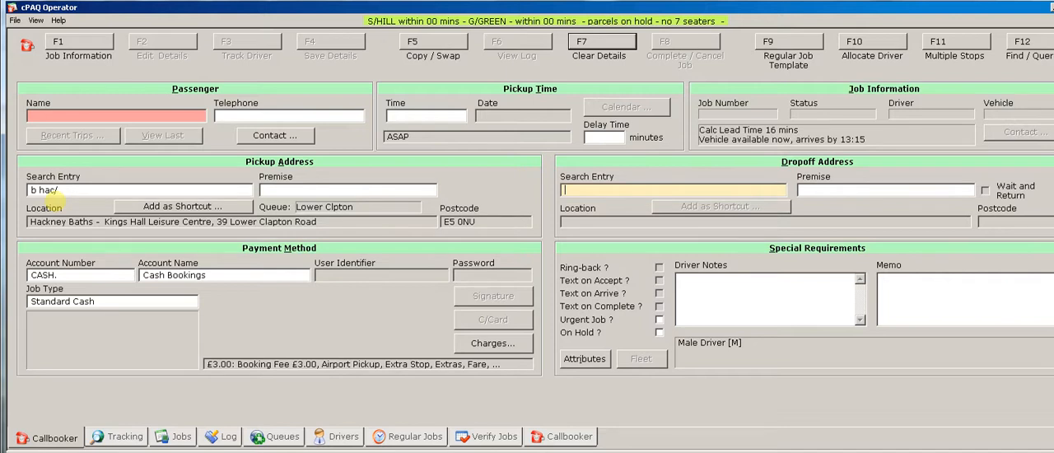
Try the drop-off search "b al/" and replace it with "b ling/" to fill the drop-off address.
text(b al/)
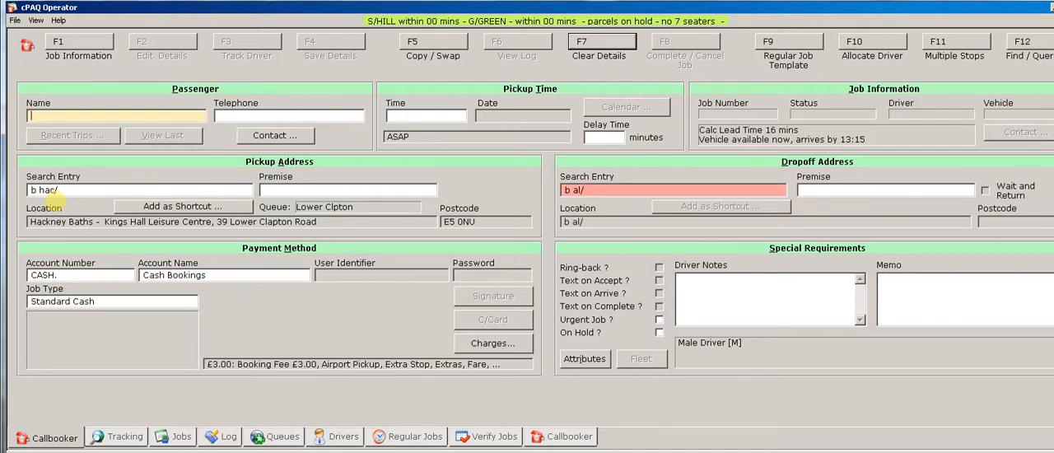
click(617, 191)
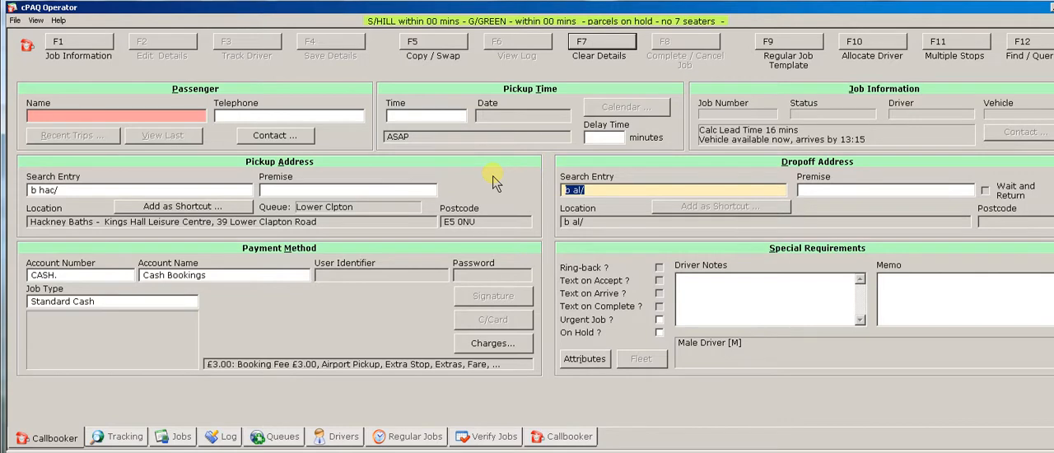
text(b ling/)
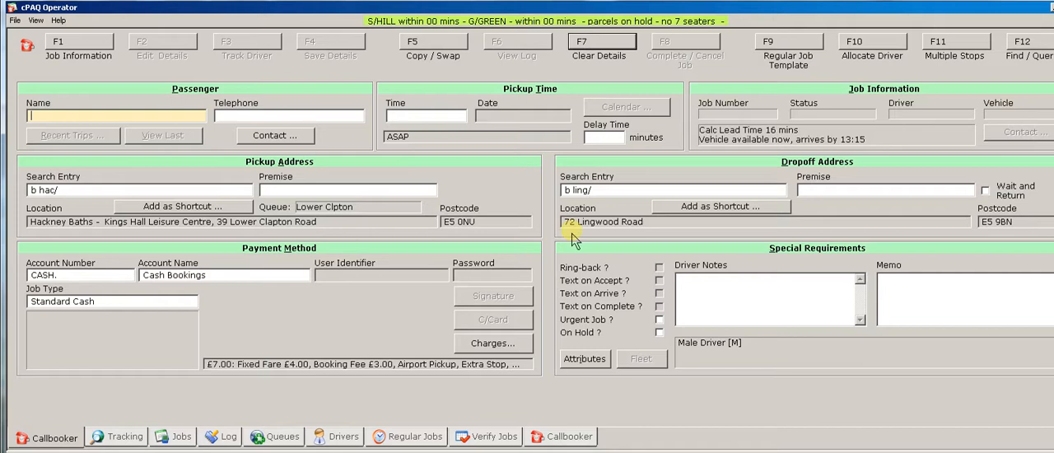
Clear the form and enter a trip from the Enfield cemetery ("c enf/") to the surgery found with "d spit/".
click(584, 48)
click(586, 344)
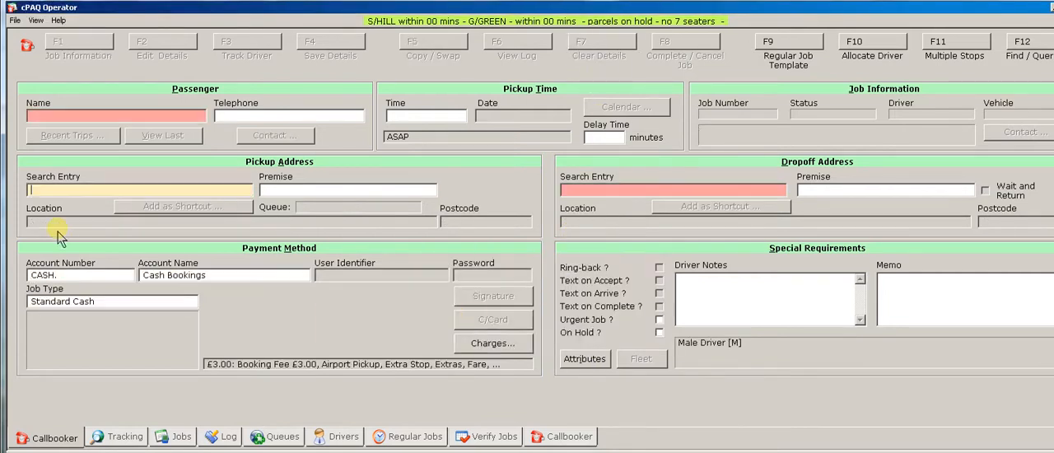
text(d)
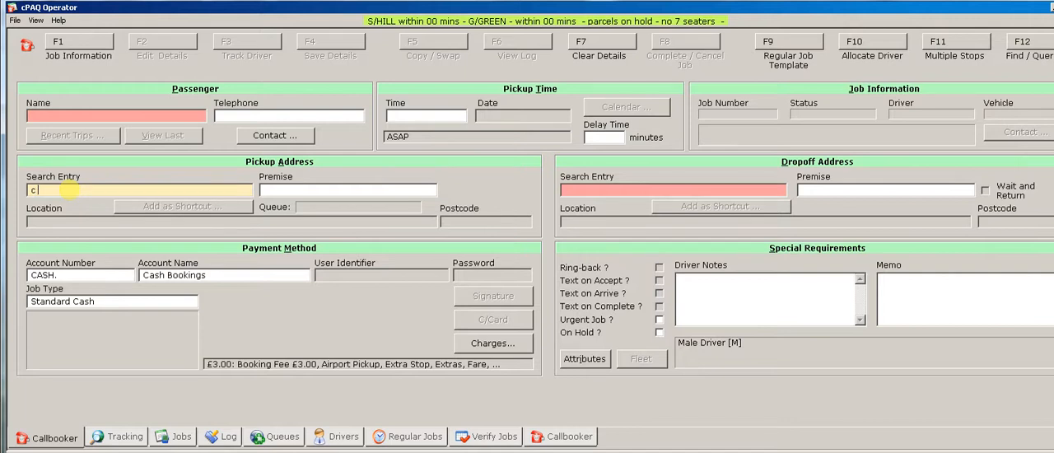
text( enf/)
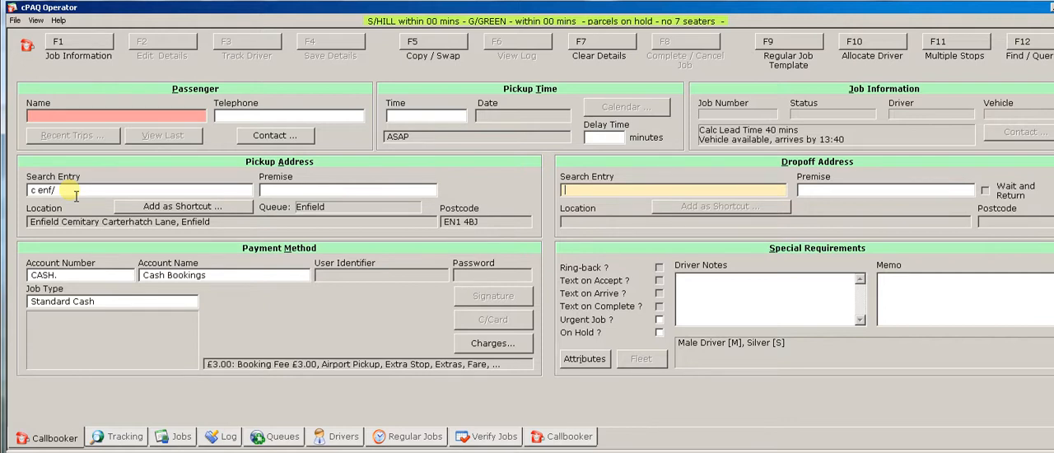
text(d spit/)
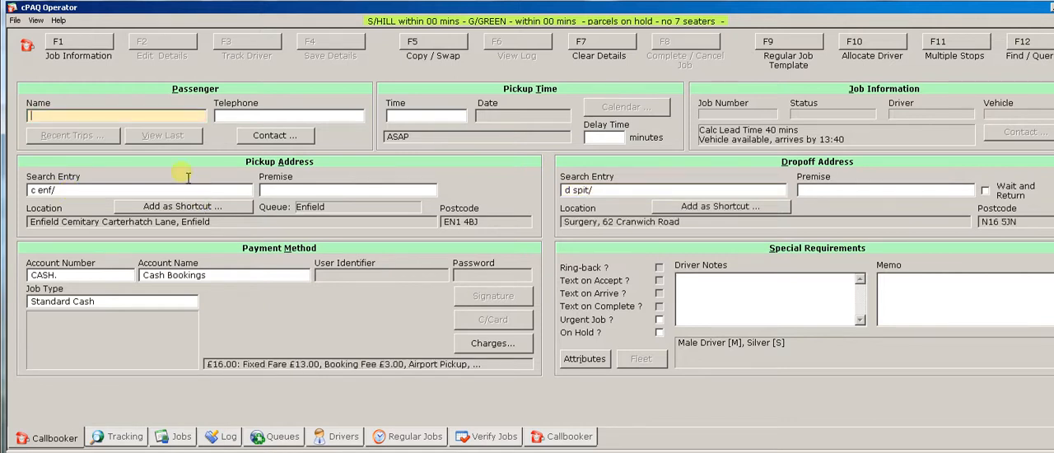
Try the drop-off searches "d 62/" and "d 62 cr/", then use "d cran/" to fill in the surgery at 62 Cranwich Road.
click(608, 188)
text(d 62/)
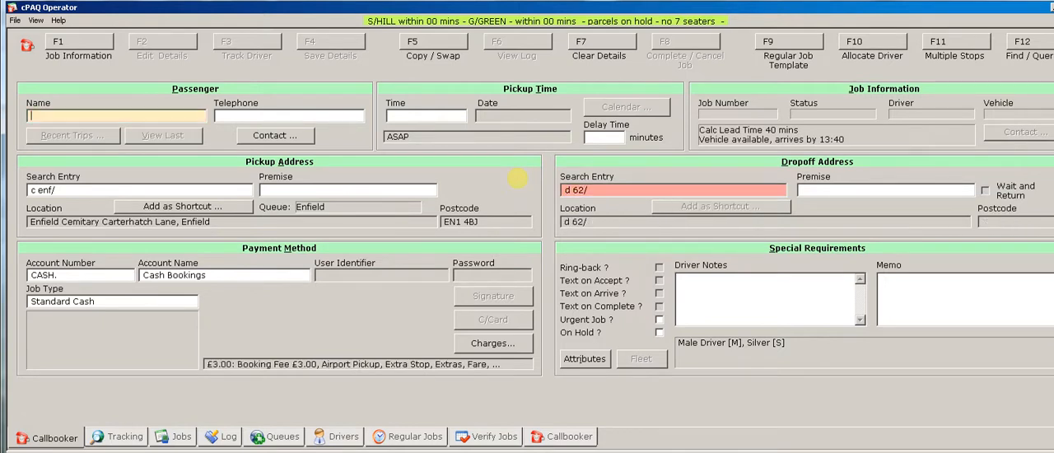
click(618, 196)
key(BackSpace)
text(cr/)
click(586, 191)
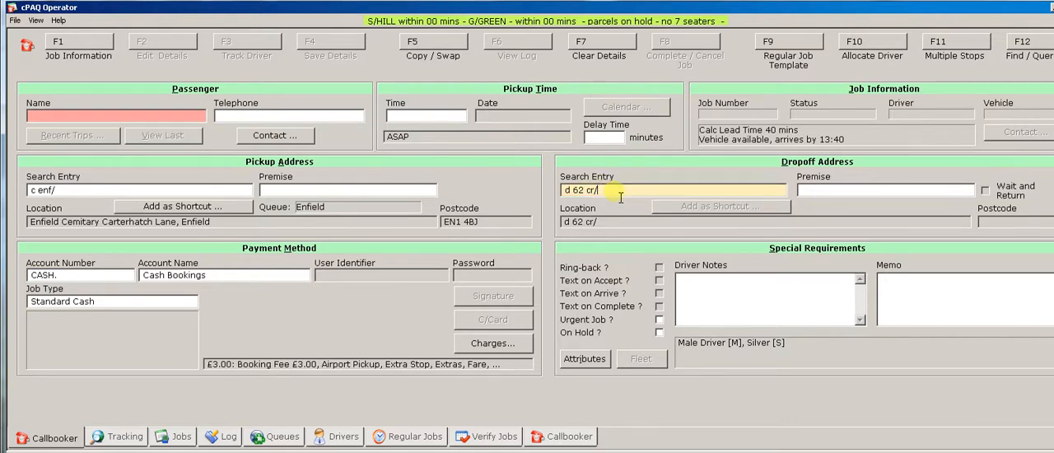
text(d cran/)
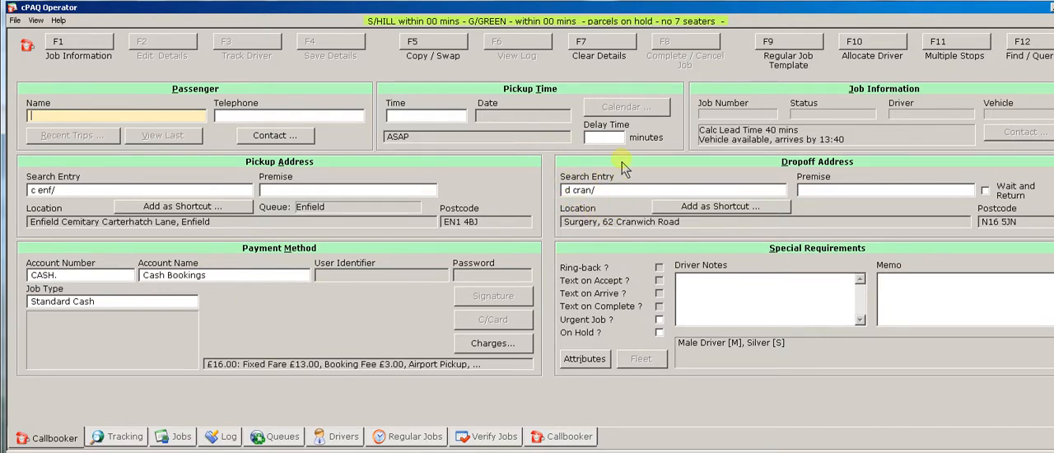
Clear the booking form and set the pickup to the American Embassy using the search entry "e ame/".
click(596, 47)
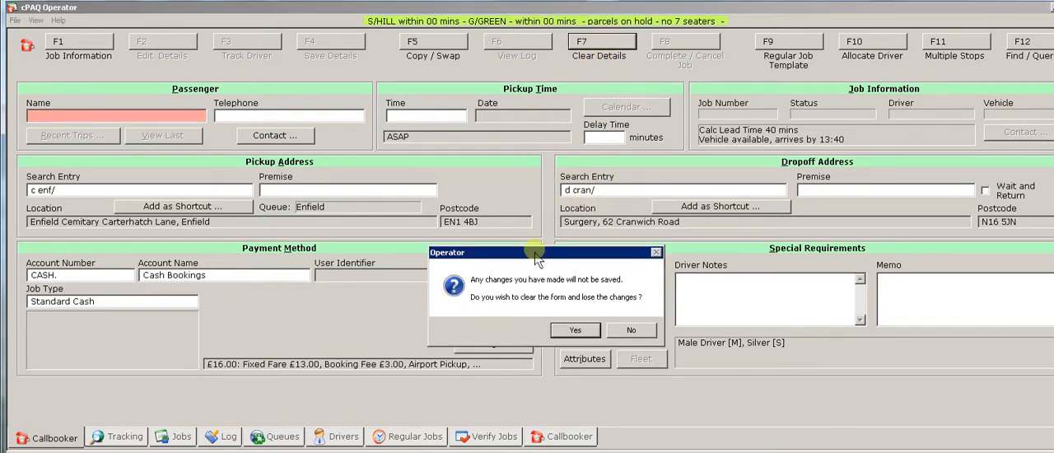
click(575, 330)
text(e ame)
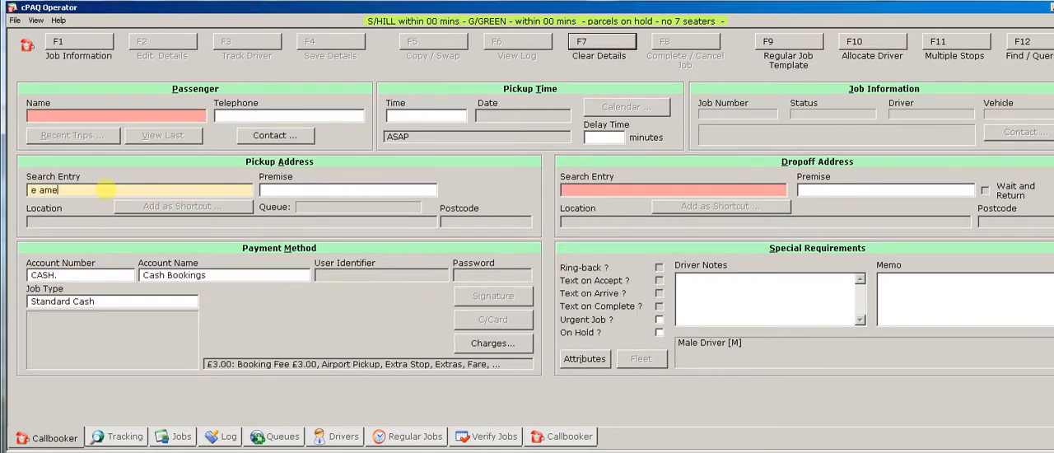
text(/)
key(Return)
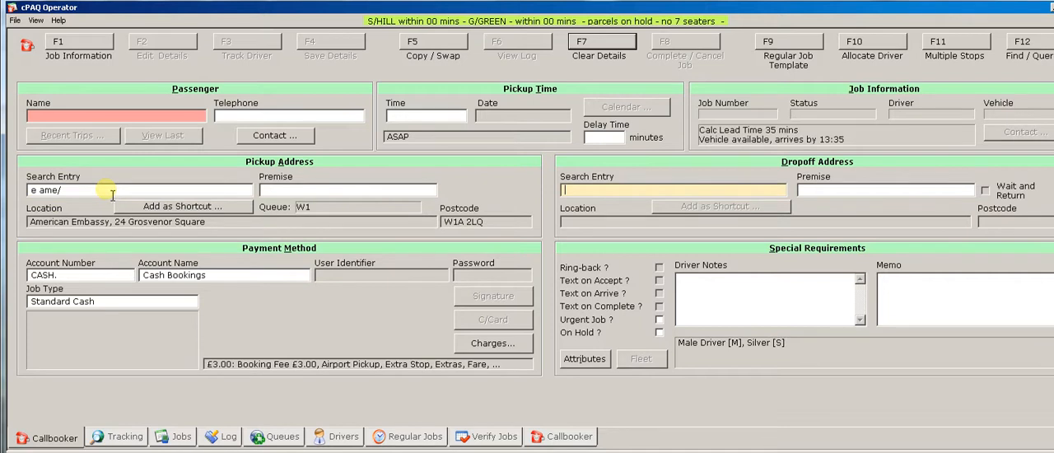
Set the drop-off to Embassy Of Israel, Palace Green using the search entry "e isr/".
text(e isr/)
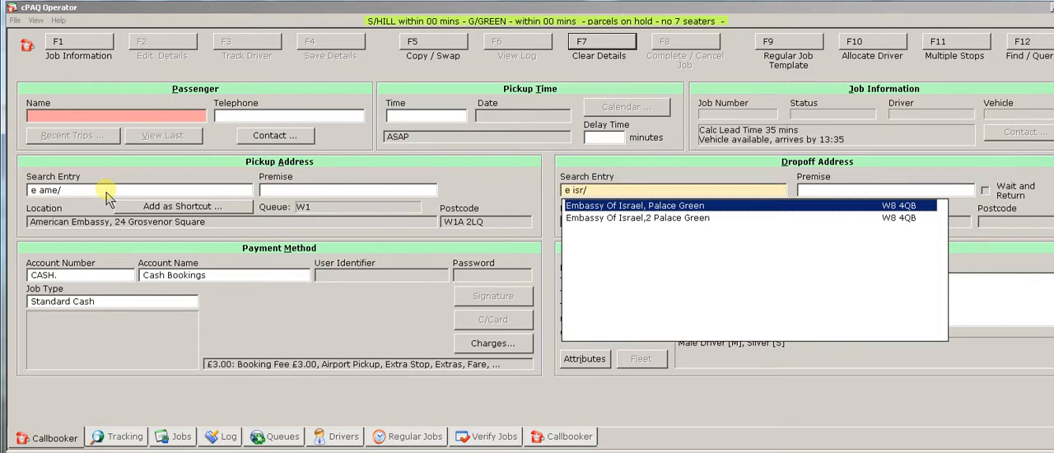
key(Return)
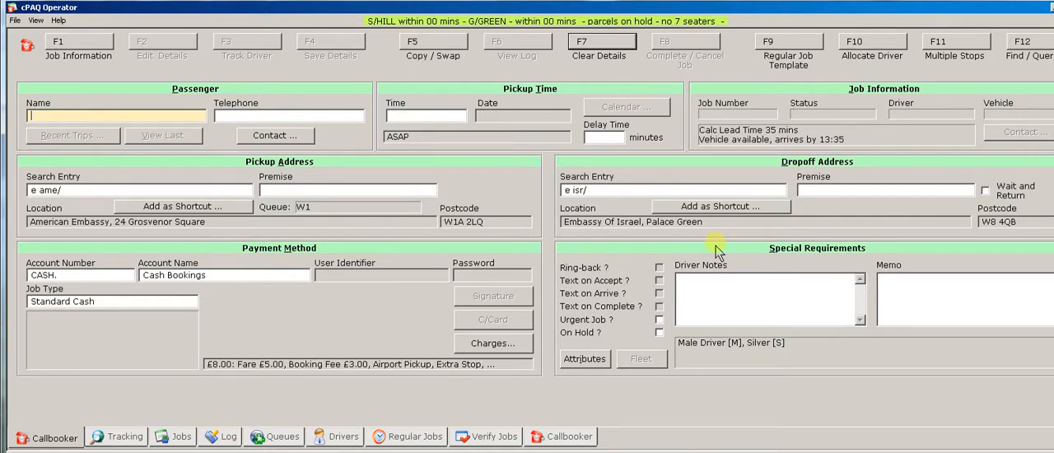
Clear the booking form and set the pickup to Great Ormond Street Hospital using the search entry "h grea or/".
click(614, 46)
click(571, 331)
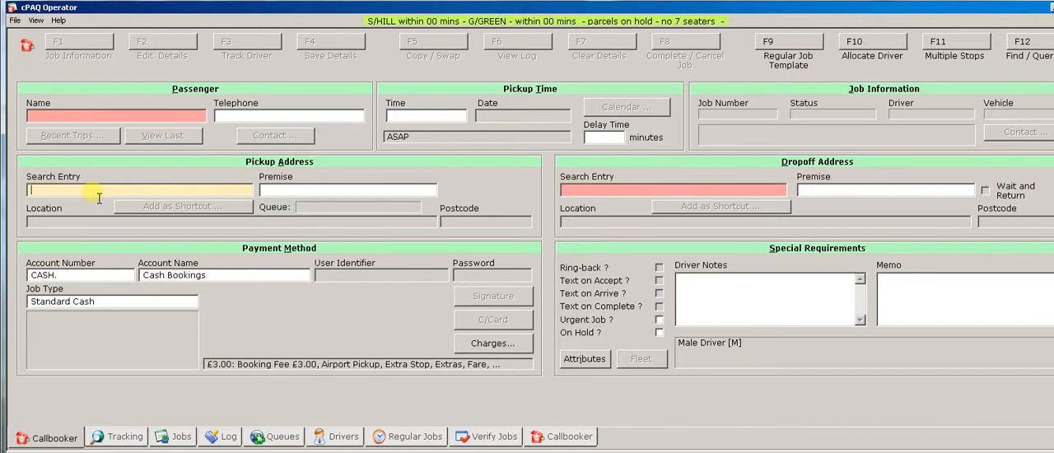
text(h)
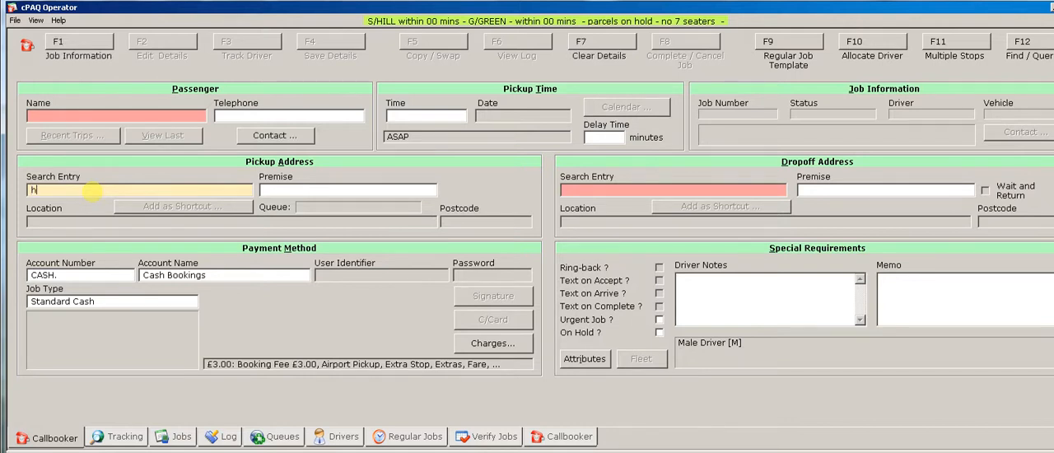
text( grea or/)
key(Return)
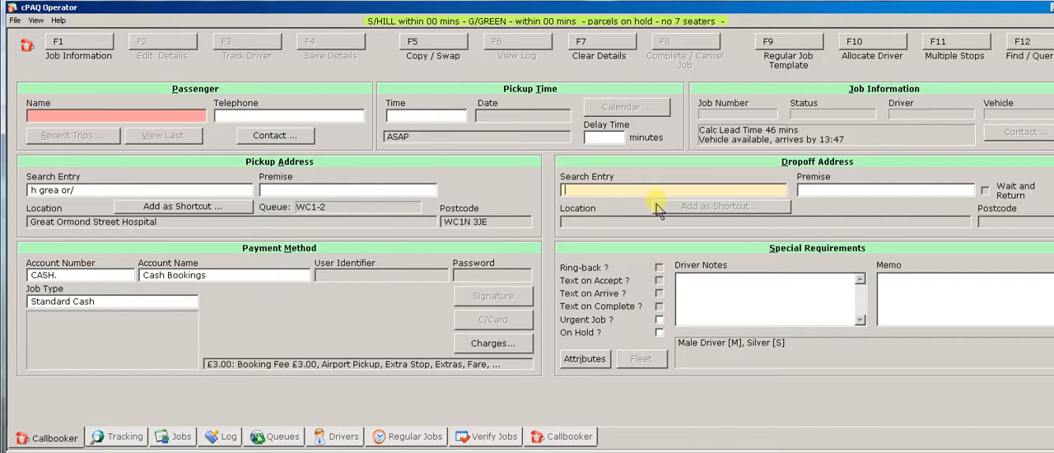
Look up Holiday Inn hotels for the drop-off using the search entry "h holi/".
text(h holi)
text(/)
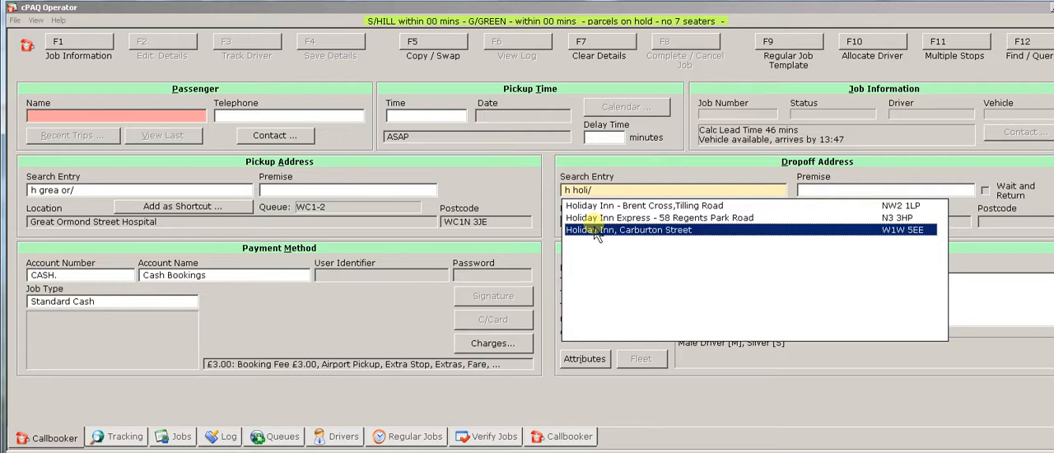
Replace the drop-off search entry with "h yhs/" to look up the Yesodey Hatorah locations.
click(607, 195)
click(611, 194)
key(shift+Home)
text(h yh)
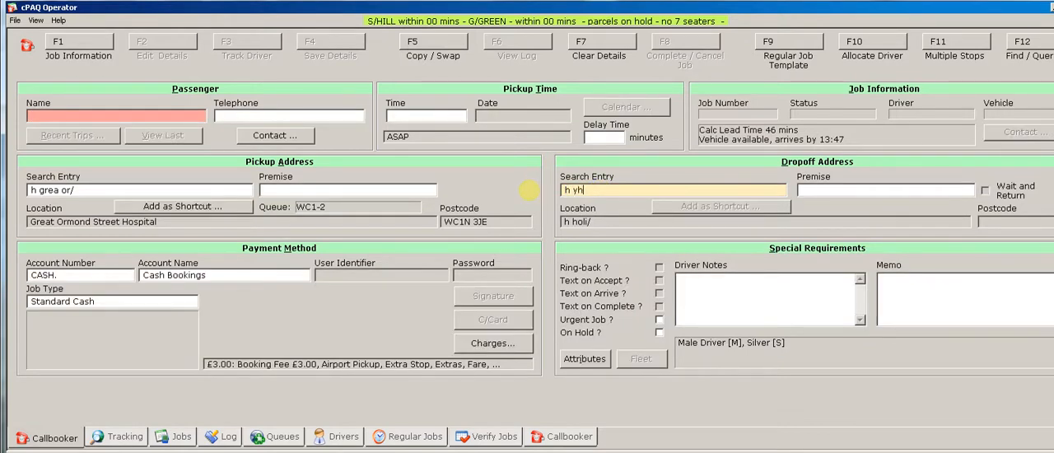
text(s/)
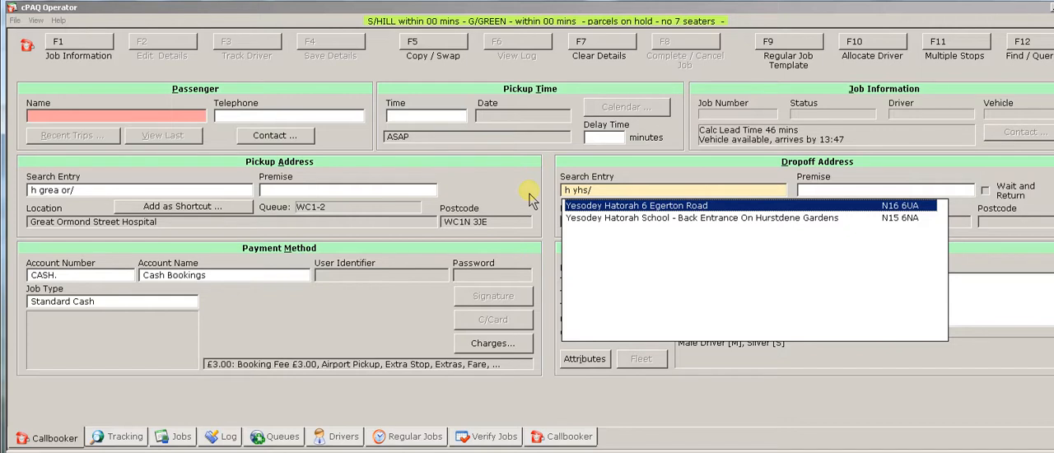
Replace the drop-off search entry with "h walt/" and choose Walthamstow Town Hall, Forest Road.
click(570, 218)
click(614, 191)
drag(618, 191, 520, 187)
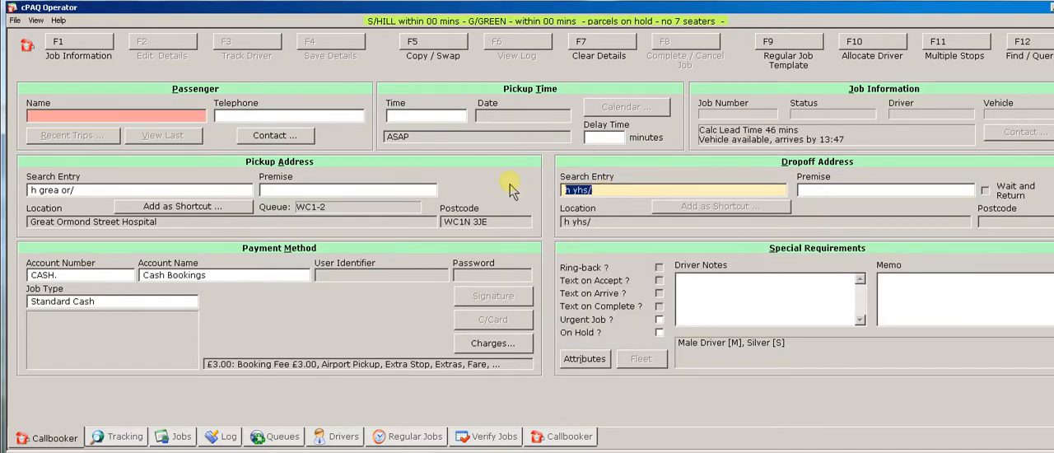
text(h wlt/)
click(619, 198)
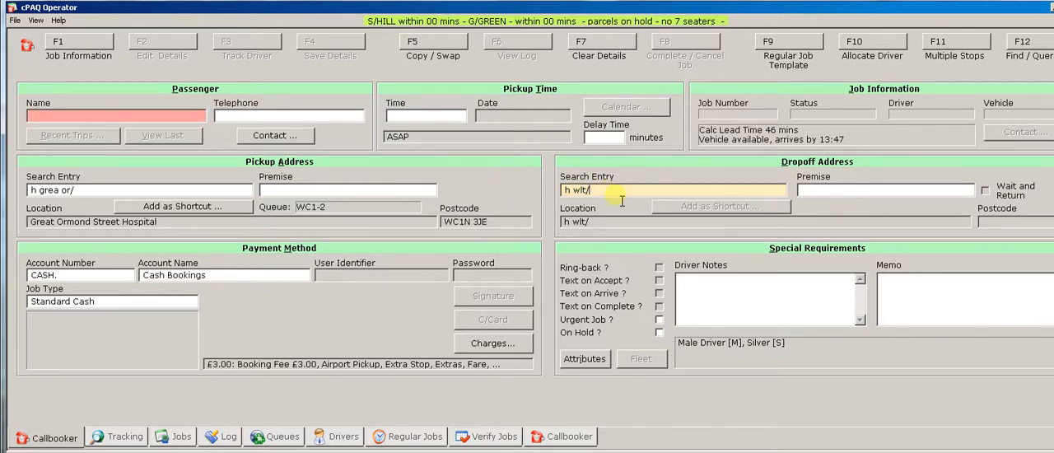
key(BackSpace)
key(BackSpace)
key(BackSpace)
text(alt/)
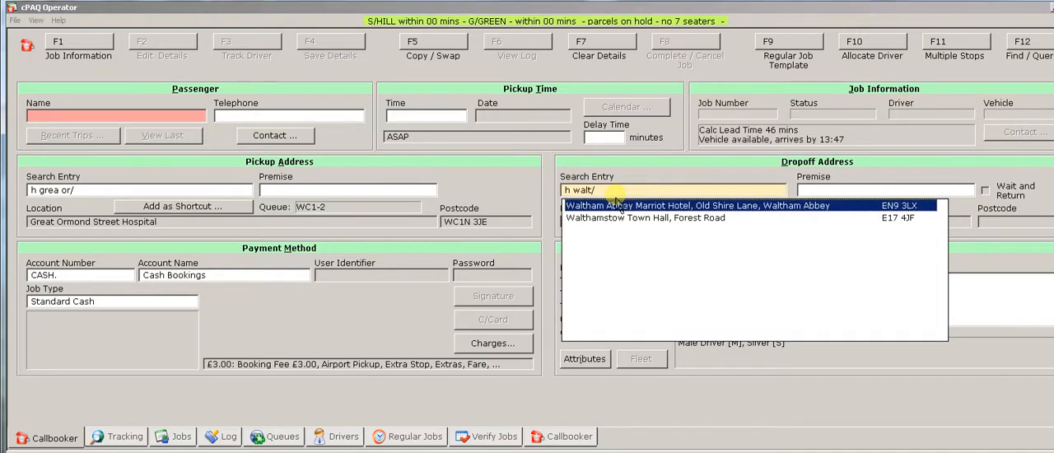
click(683, 219)
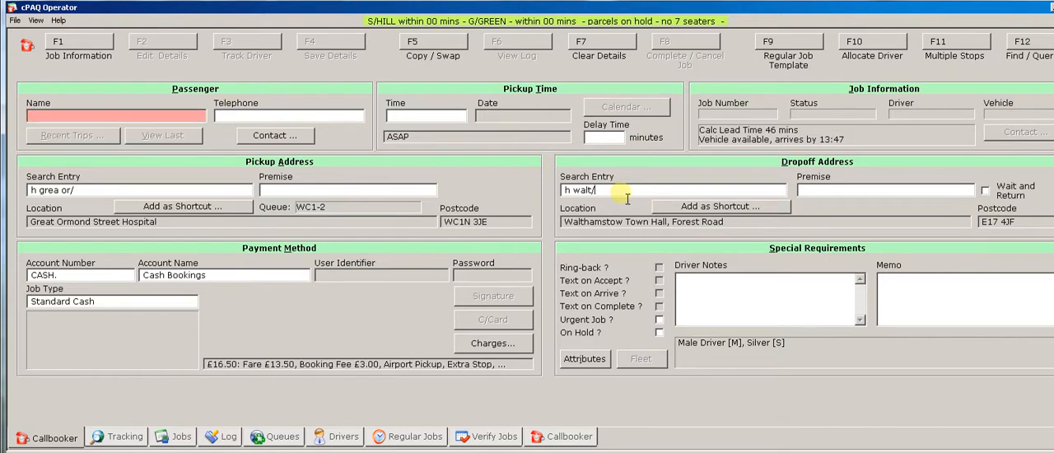
Change the drop-off to The Decorium, 22 Western Road using the search entry "h dec/".
text(h dec/)
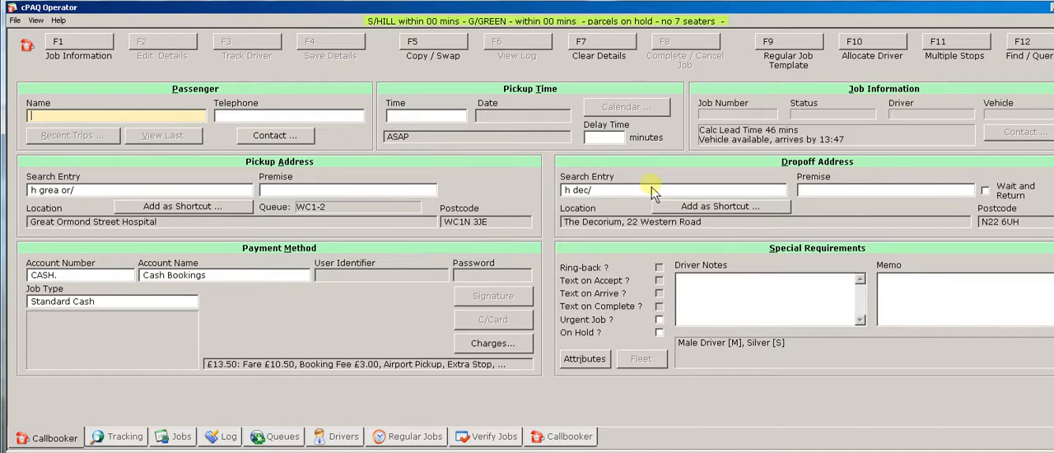
Replace the drop-off search entry with "m sc/" and choose Science Museum, Exhibition Road.
click(605, 190)
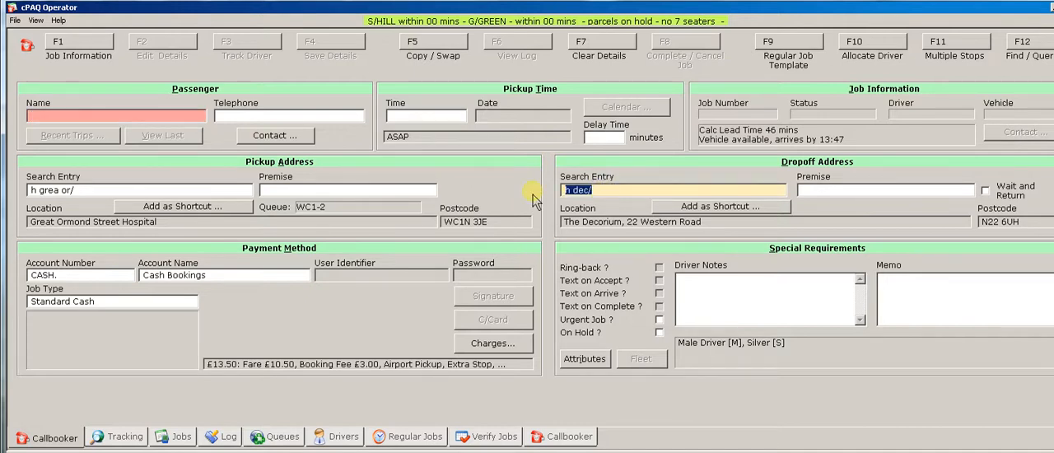
text(m sc/)
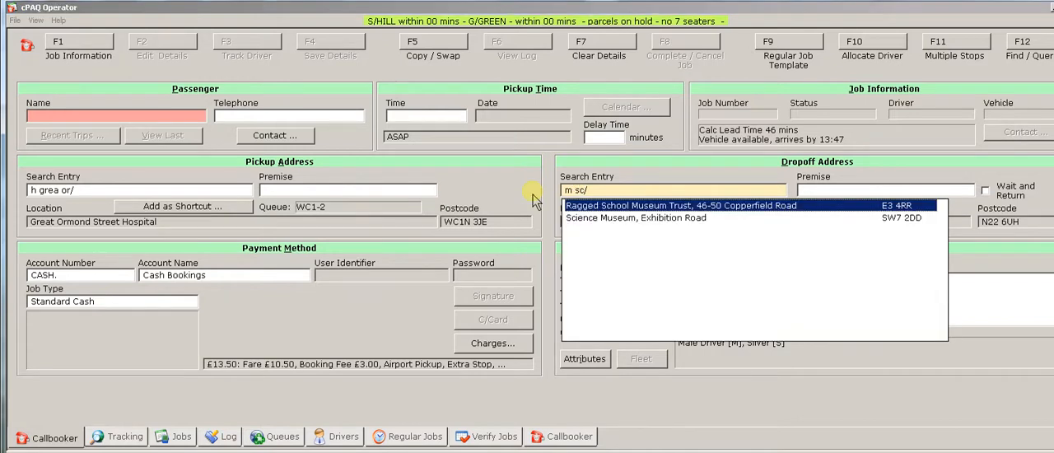
key(Down)
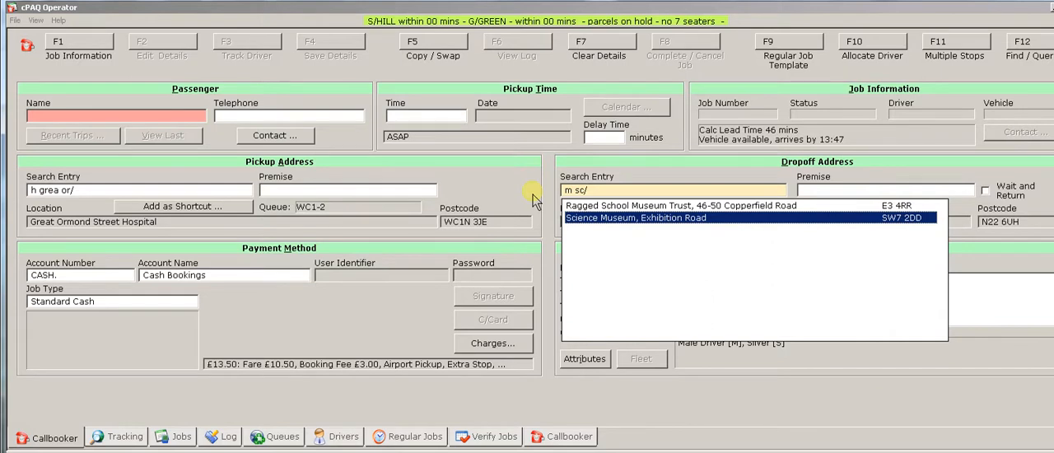
key(Return)
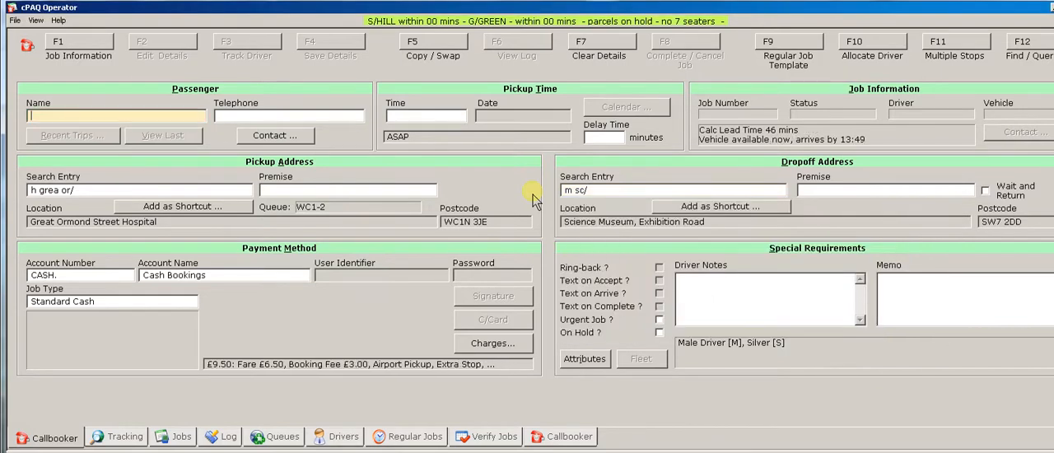
Look up the Crowland Park entrances for the drop-off using the search entry "p crow/".
click(609, 191)
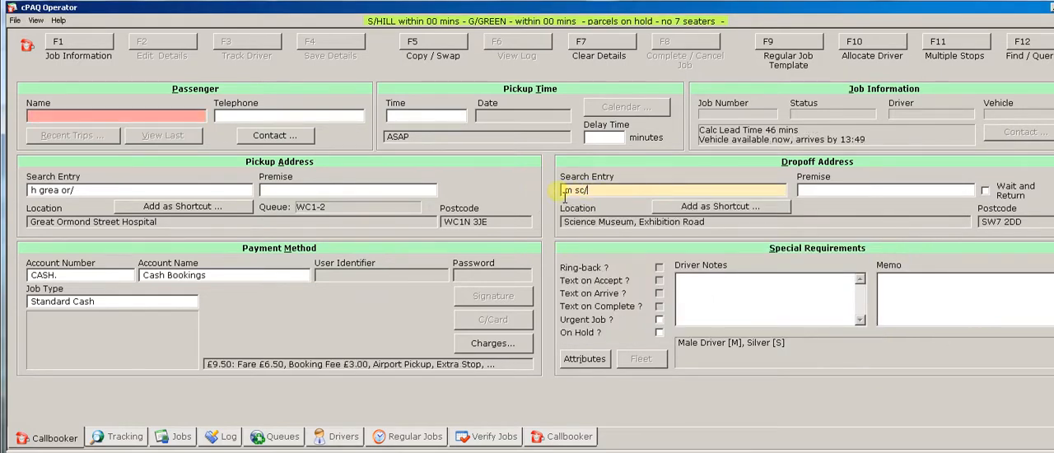
text(p crow/)
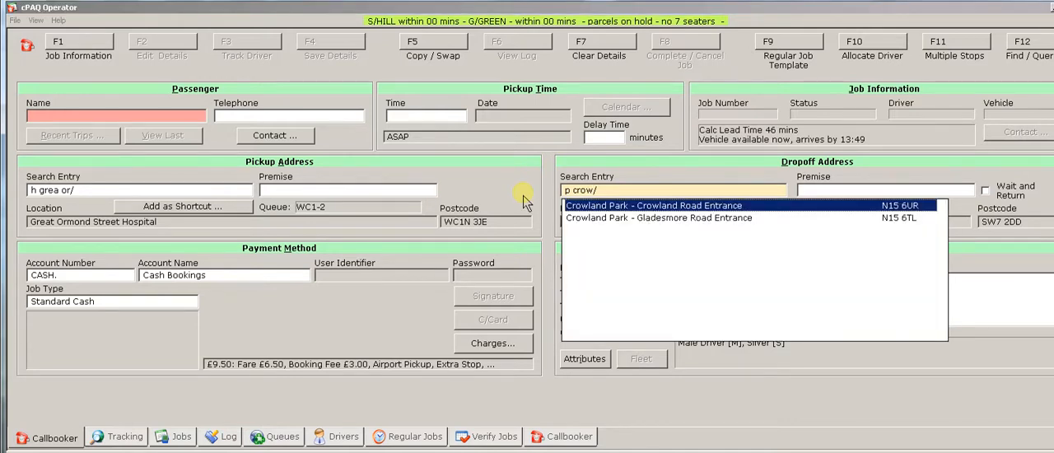
Set the drop-off to 45 Heathland Road-Pinters Shul using the search entry "s 45/", and again using "s pin/".
click(615, 193)
drag(615, 194, 520, 195)
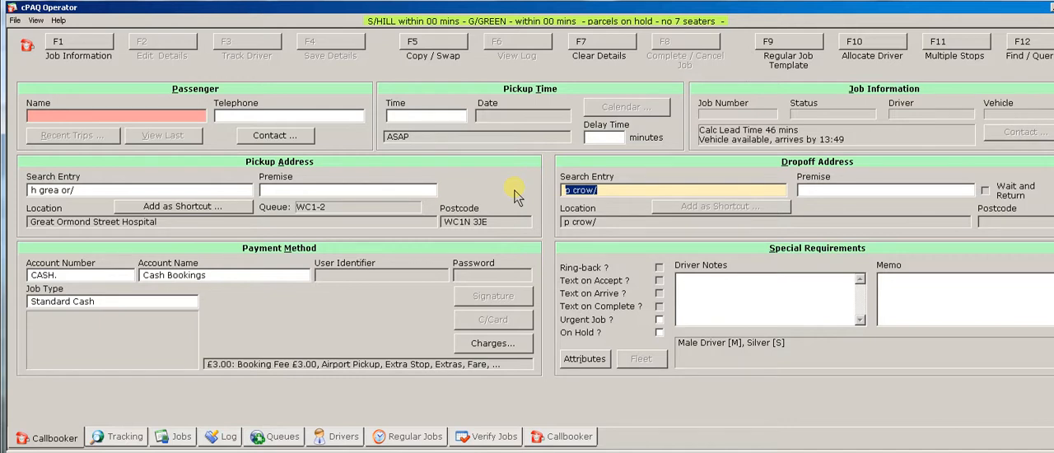
text(s 45/)
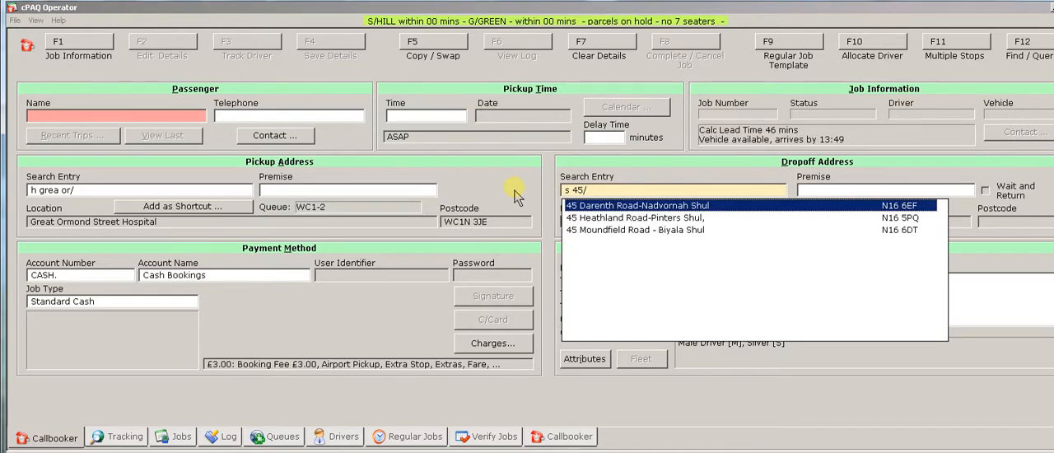
click(596, 224)
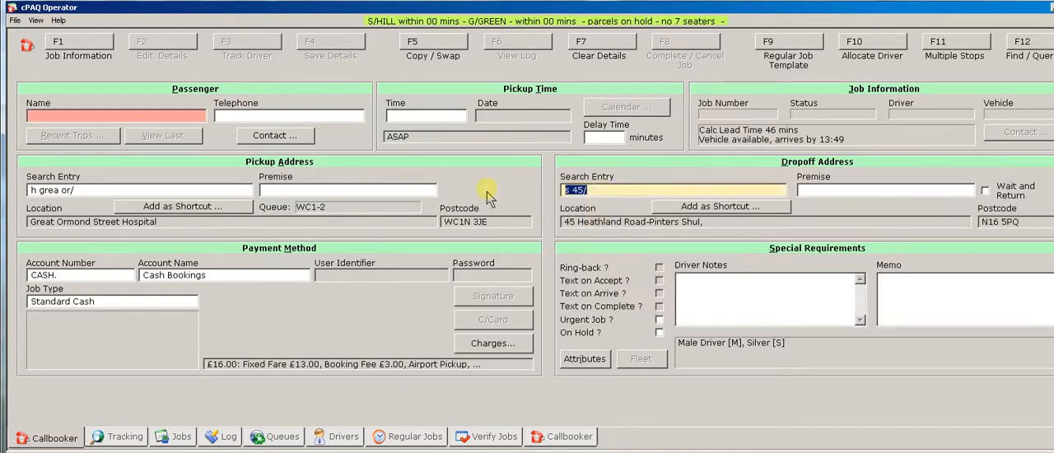
text(s pin/)
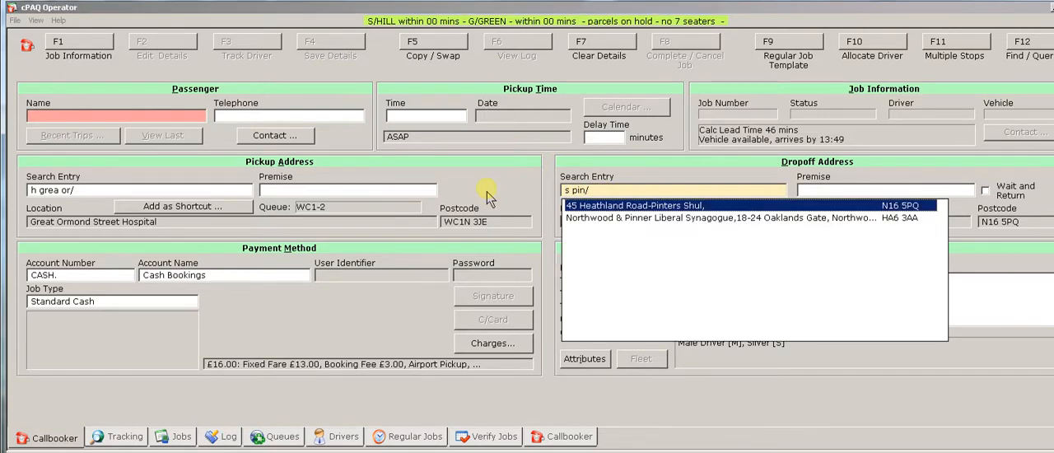
click(610, 210)
Look up the Yesodey Hatorah schools for the drop-off using the search entry "s yhs/".
click(586, 189)
text(s )
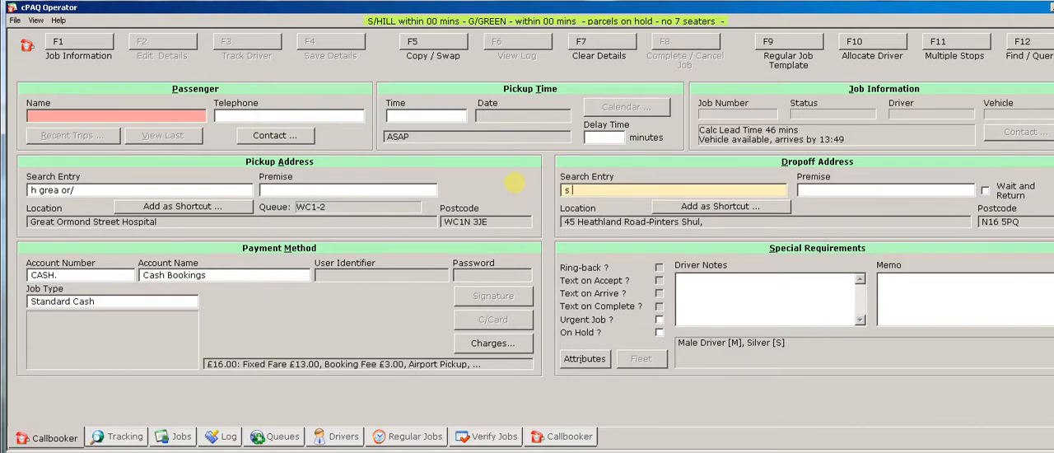
text(yhs/)
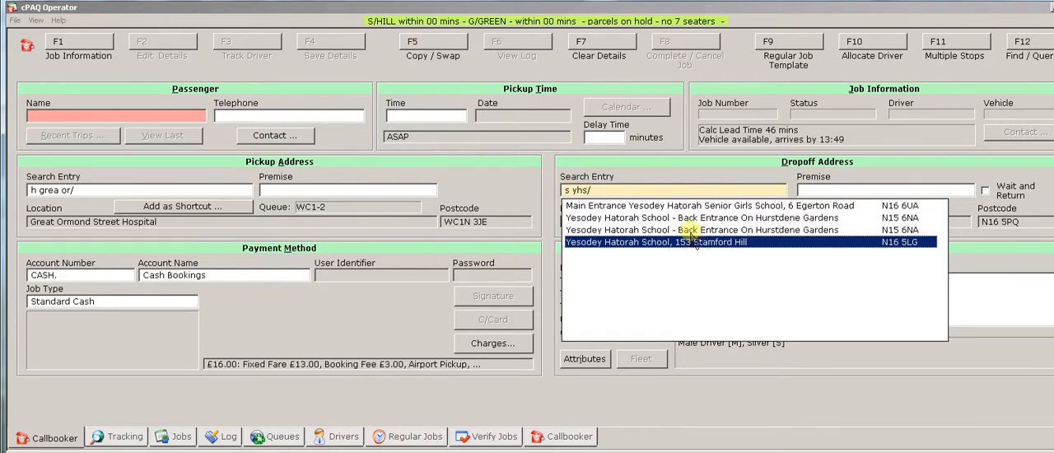
Replace the drop-off search entry with "s be ya/" to look up the Beis Yacov schools.
click(554, 189)
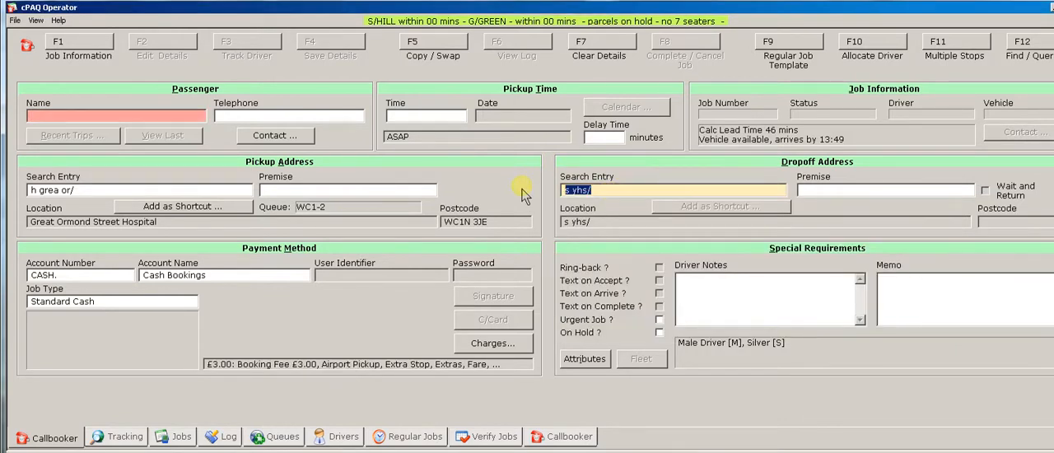
text(s be ya)
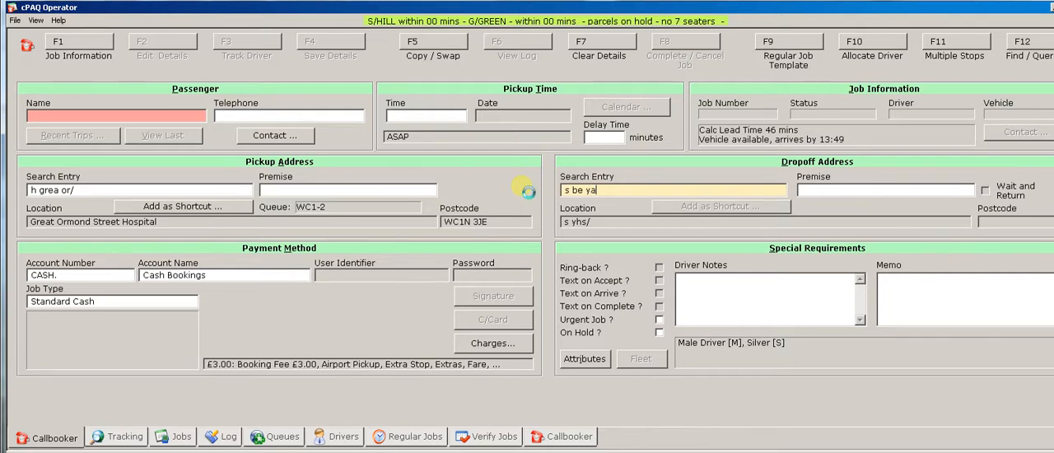
text(/)
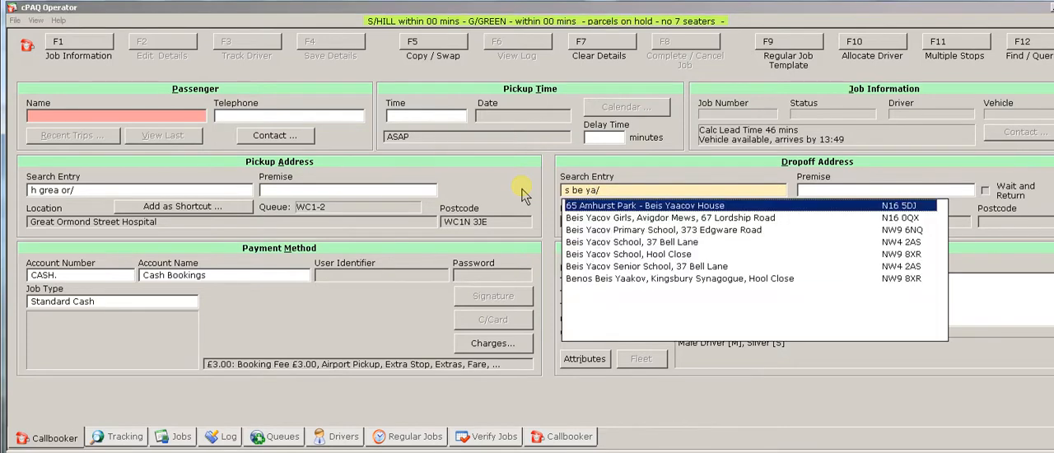
click(636, 191)
click(637, 191)
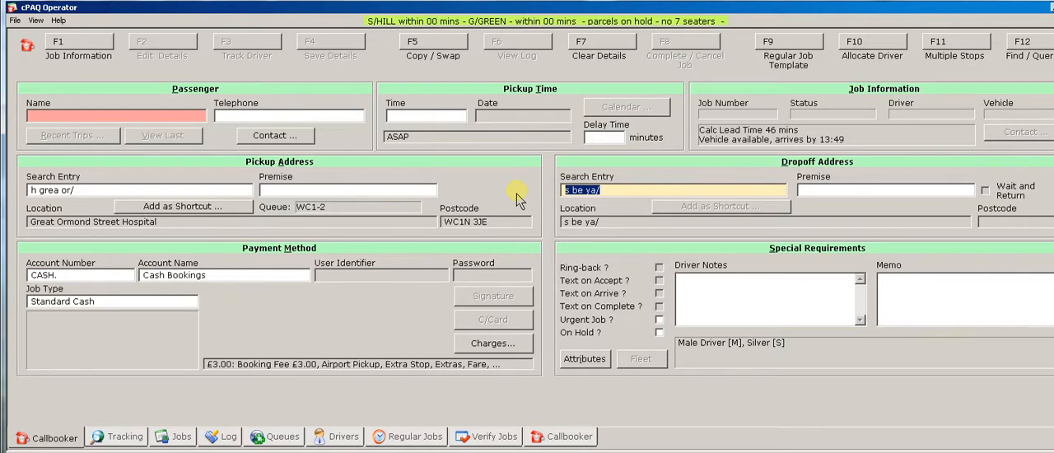
Set the drop-off to Kings Cross Train Station, by the car park between platforms 8-9, using the search entry "u kin/".
text(u ki)
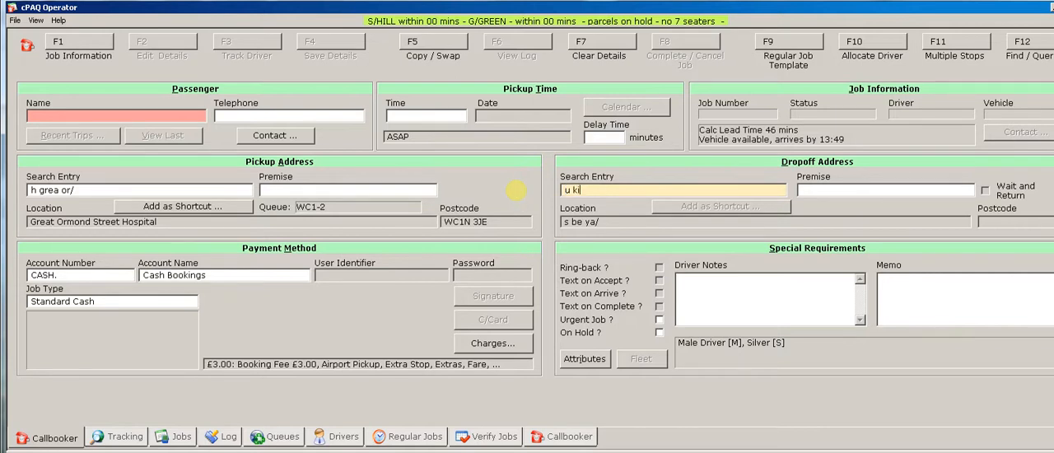
text(n/)
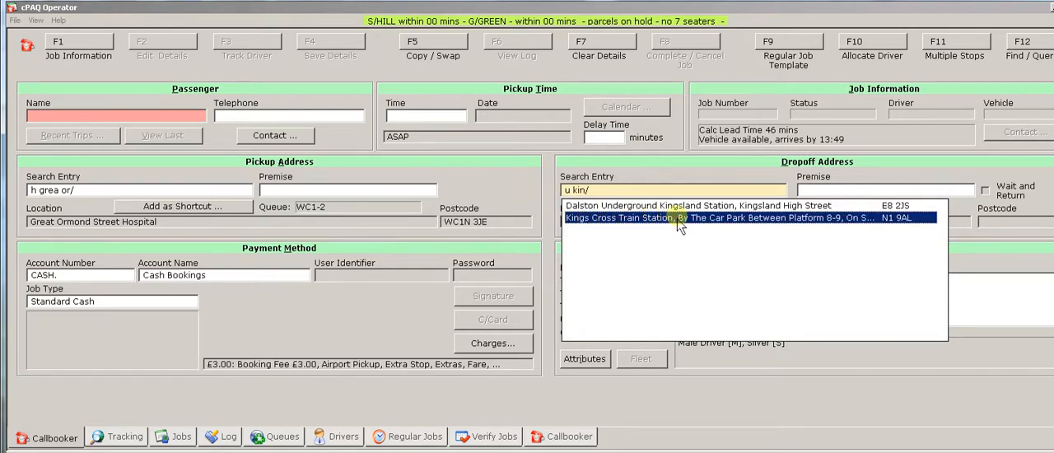
click(706, 219)
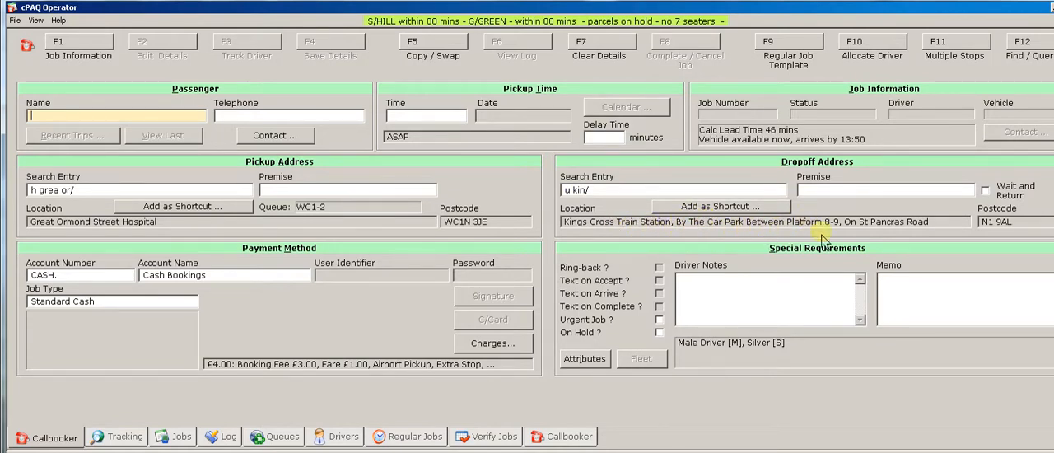
Replace the drop-off with Seven Sisters Station using the search entry "u seve/", and dismiss the low-battery warning.
click(650, 189)
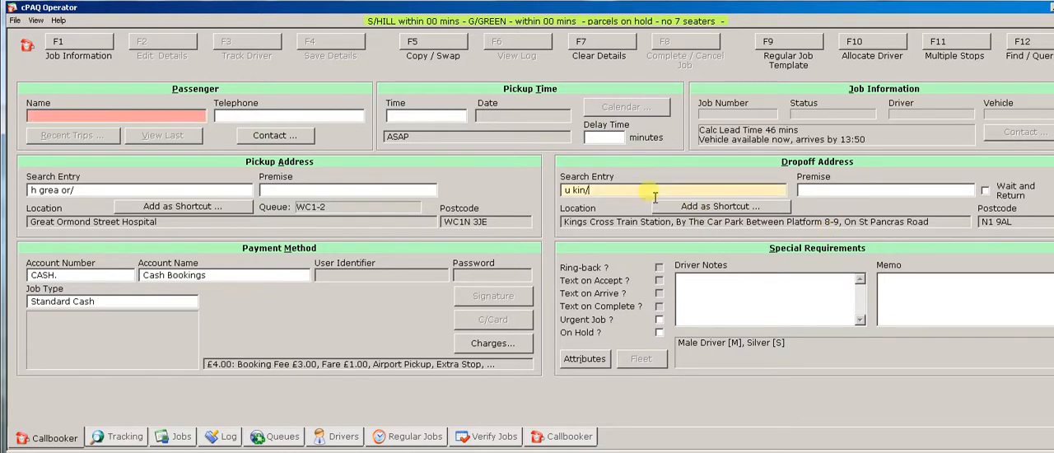
text(u seve)
key(Return)
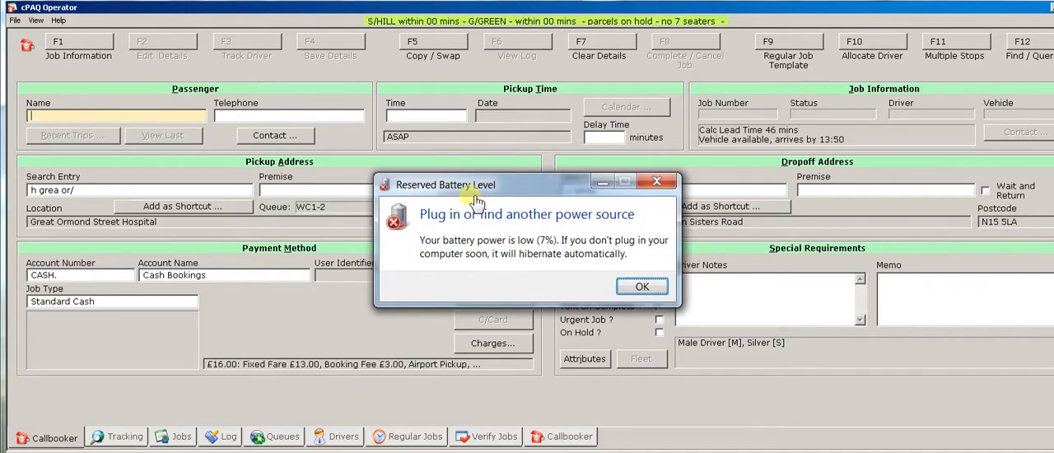
click(640, 286)
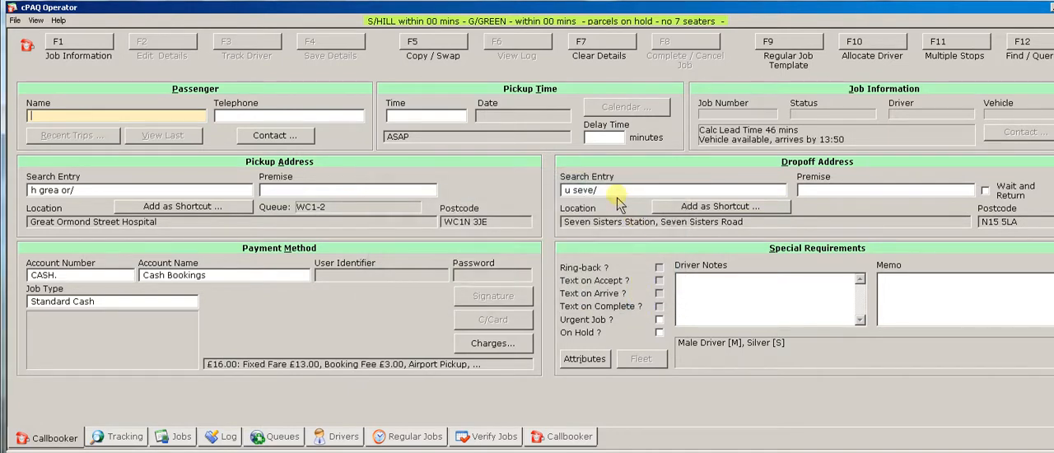
Set the drop-off to Berrys, 96 Stamford Hill, London, using the search entry "x berr/".
click(626, 191)
text(x)
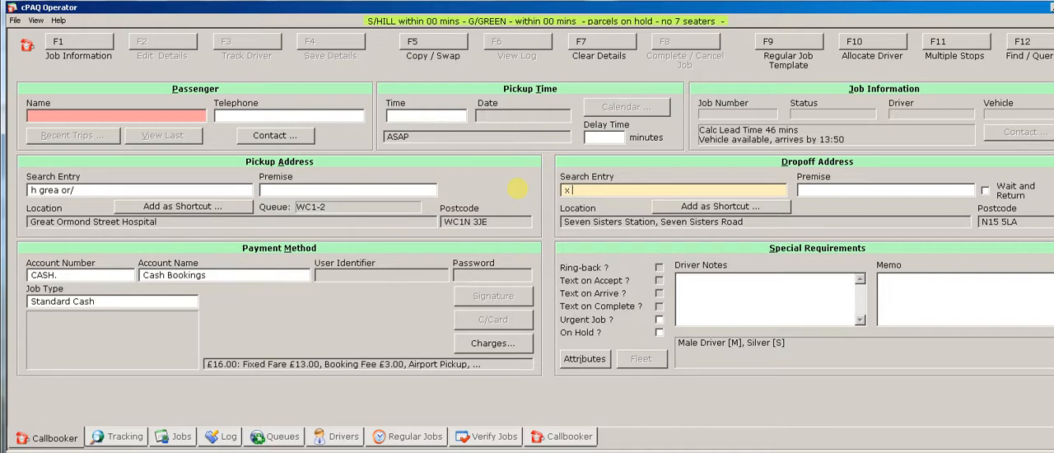
text( berr/)
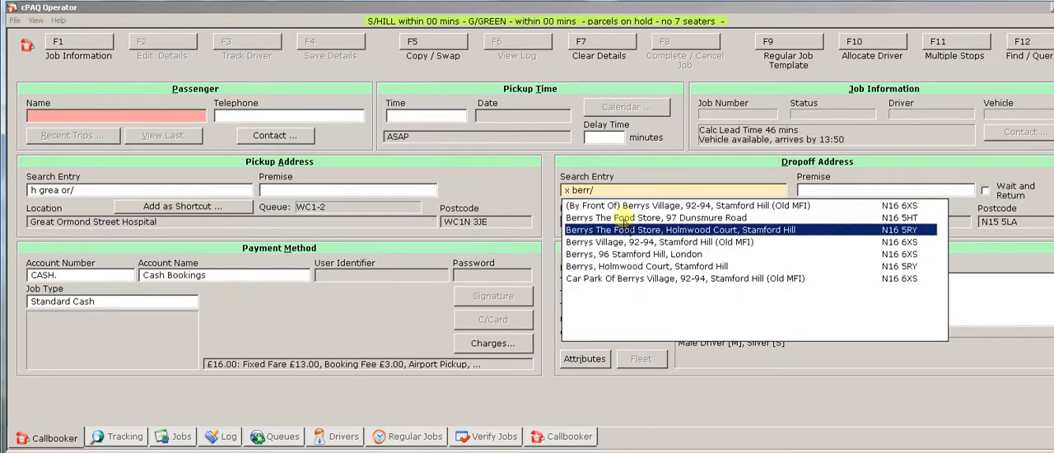
click(702, 255)
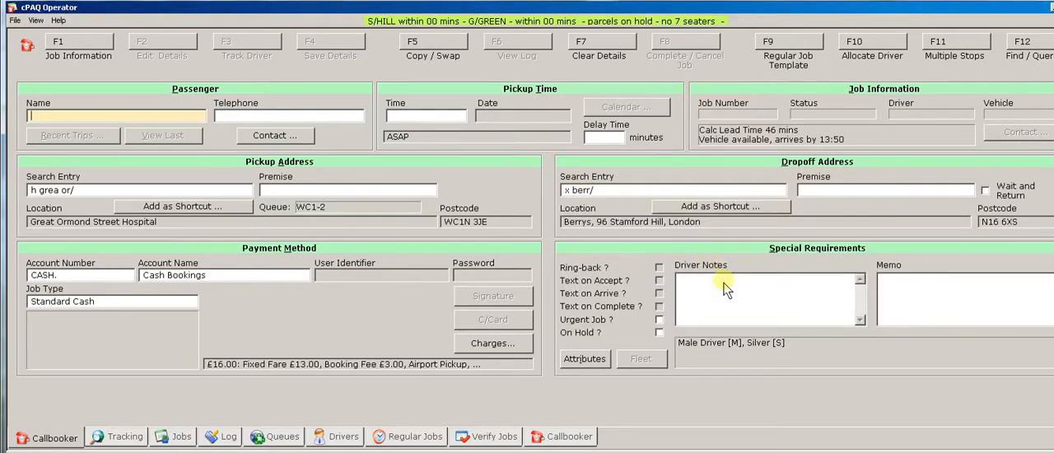